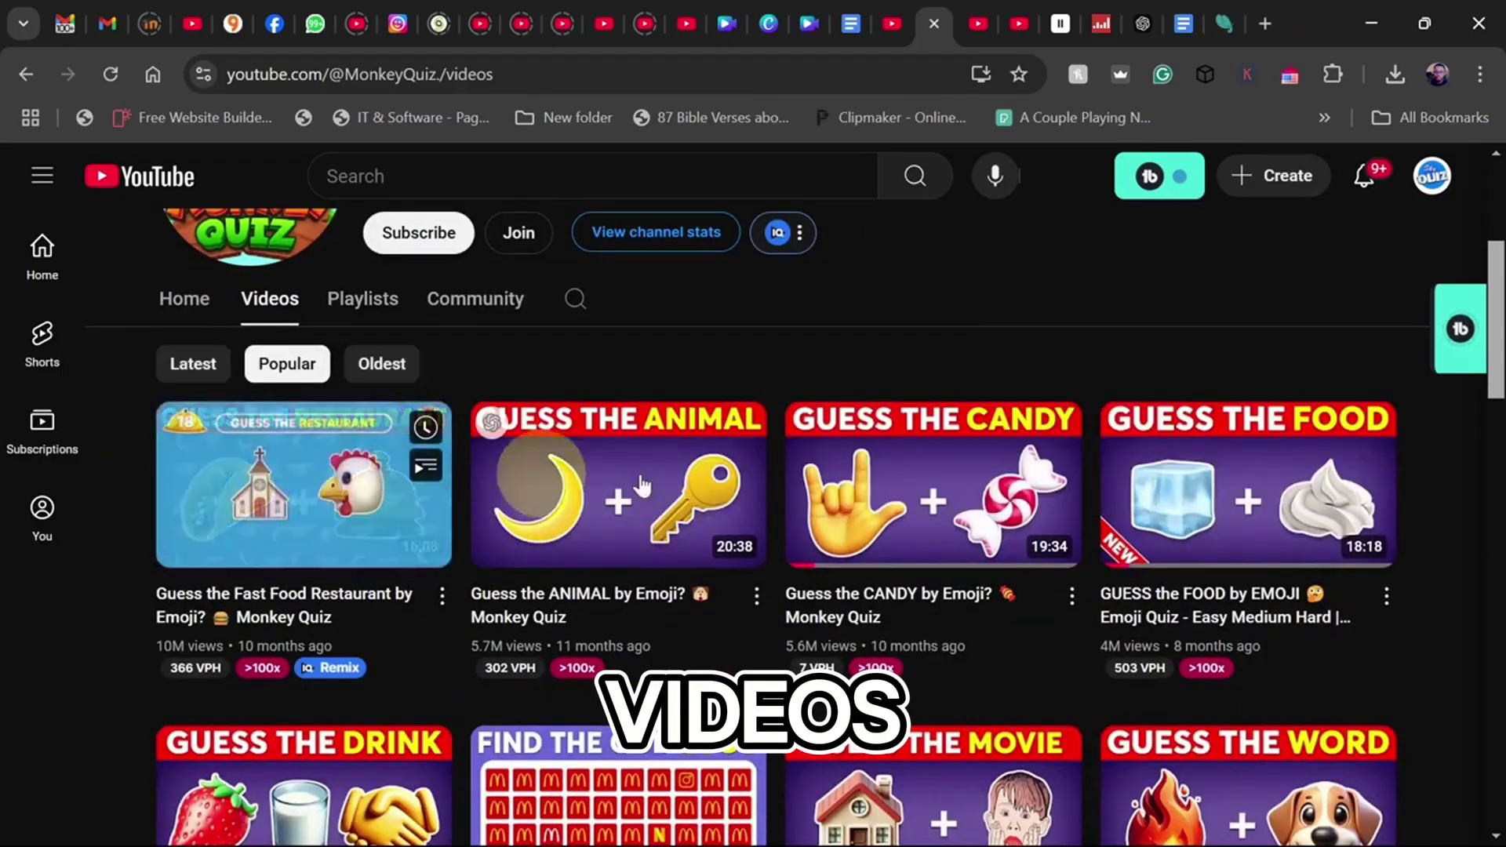
scroll(1275, 458, "down", 4)
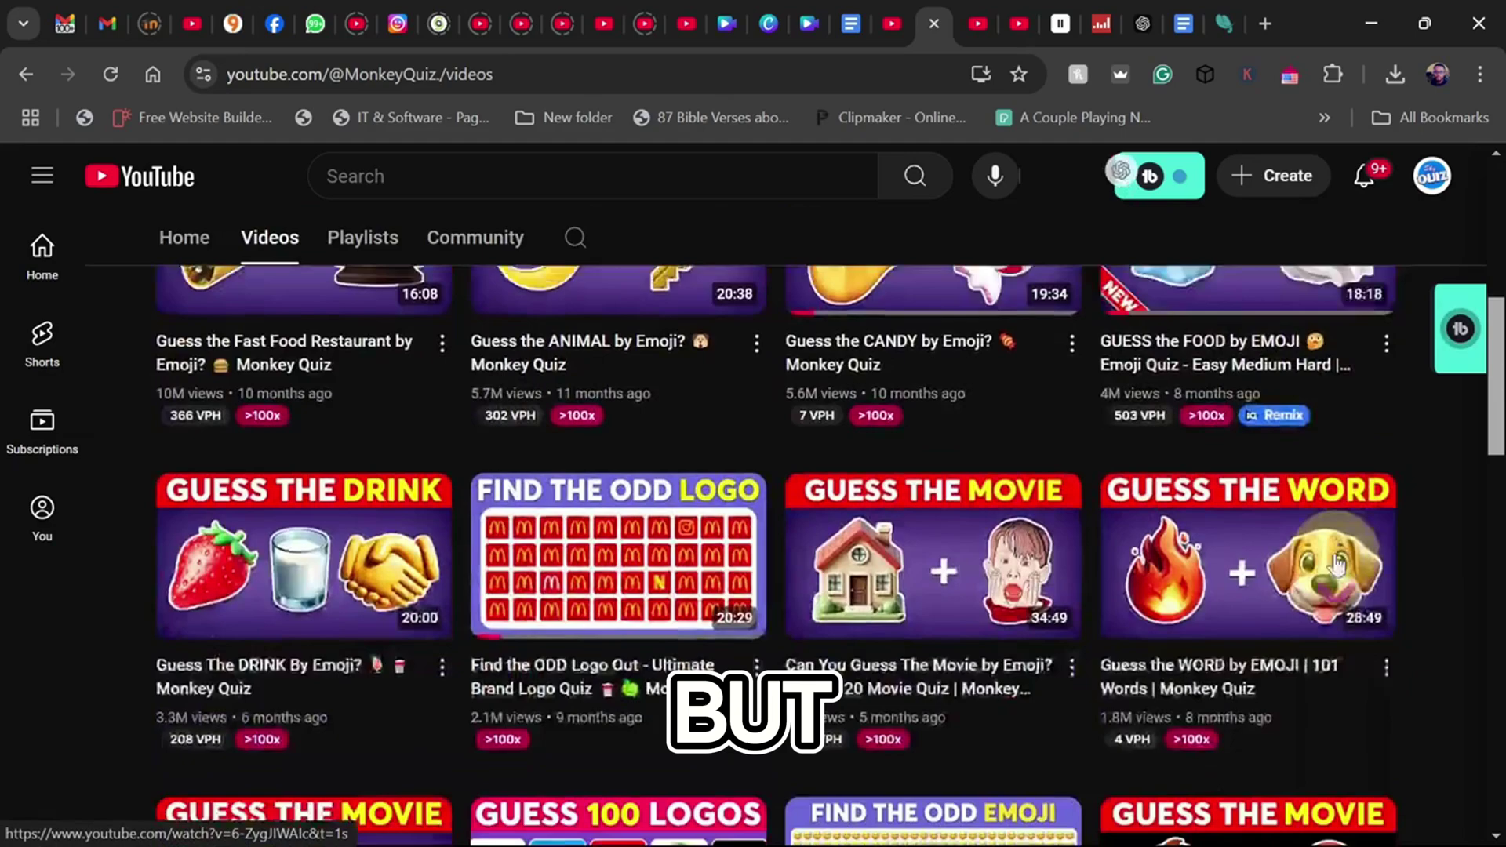
Browse Monkey Quiz's popular videos, then highlight the Quiz Blitz channel name.
scroll(622, 349, "up", 8)
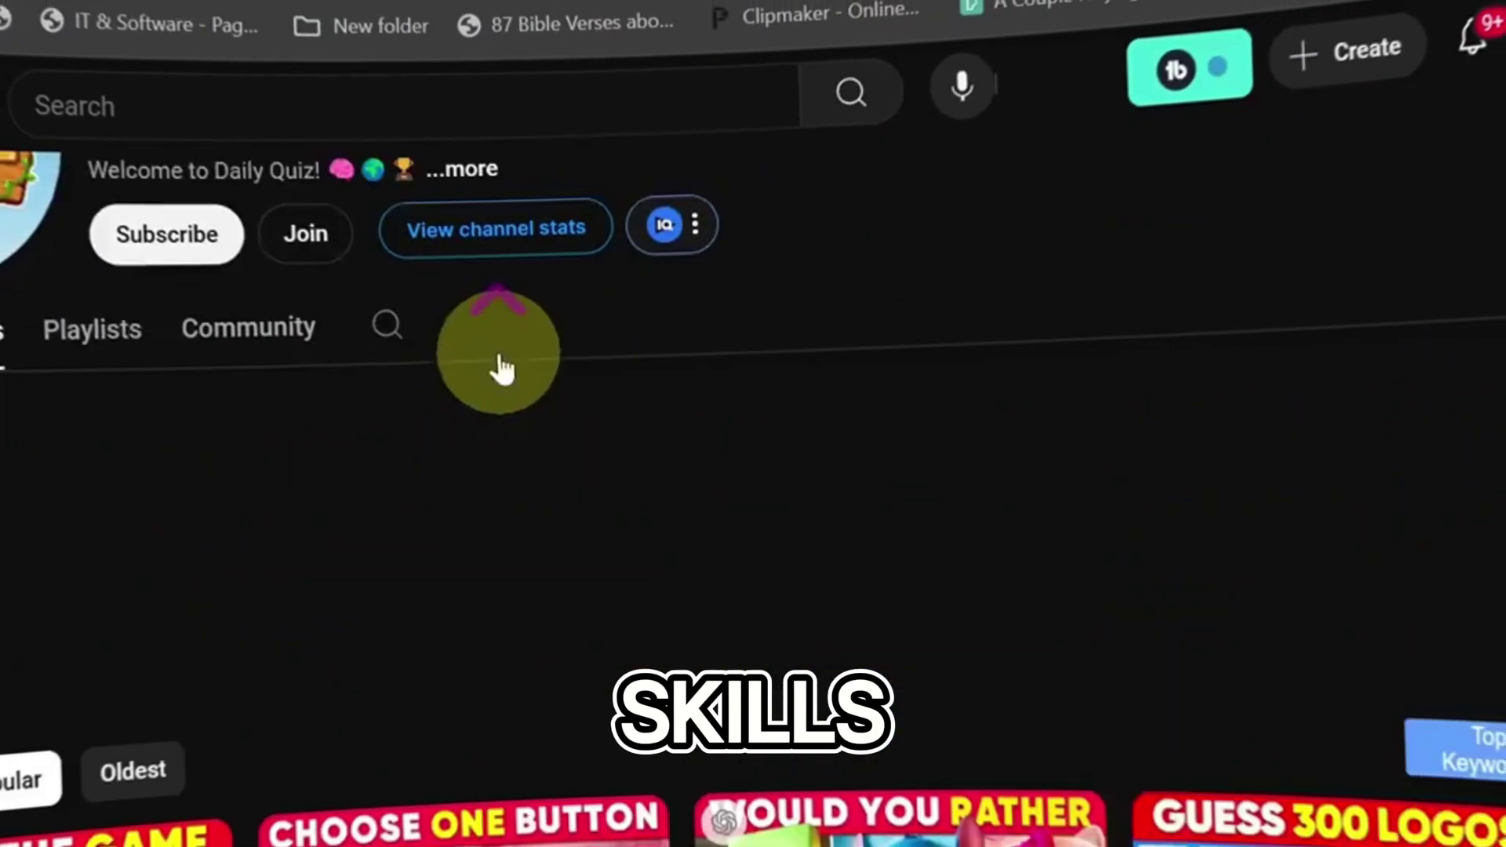
scroll(651, 510, "down", 5)
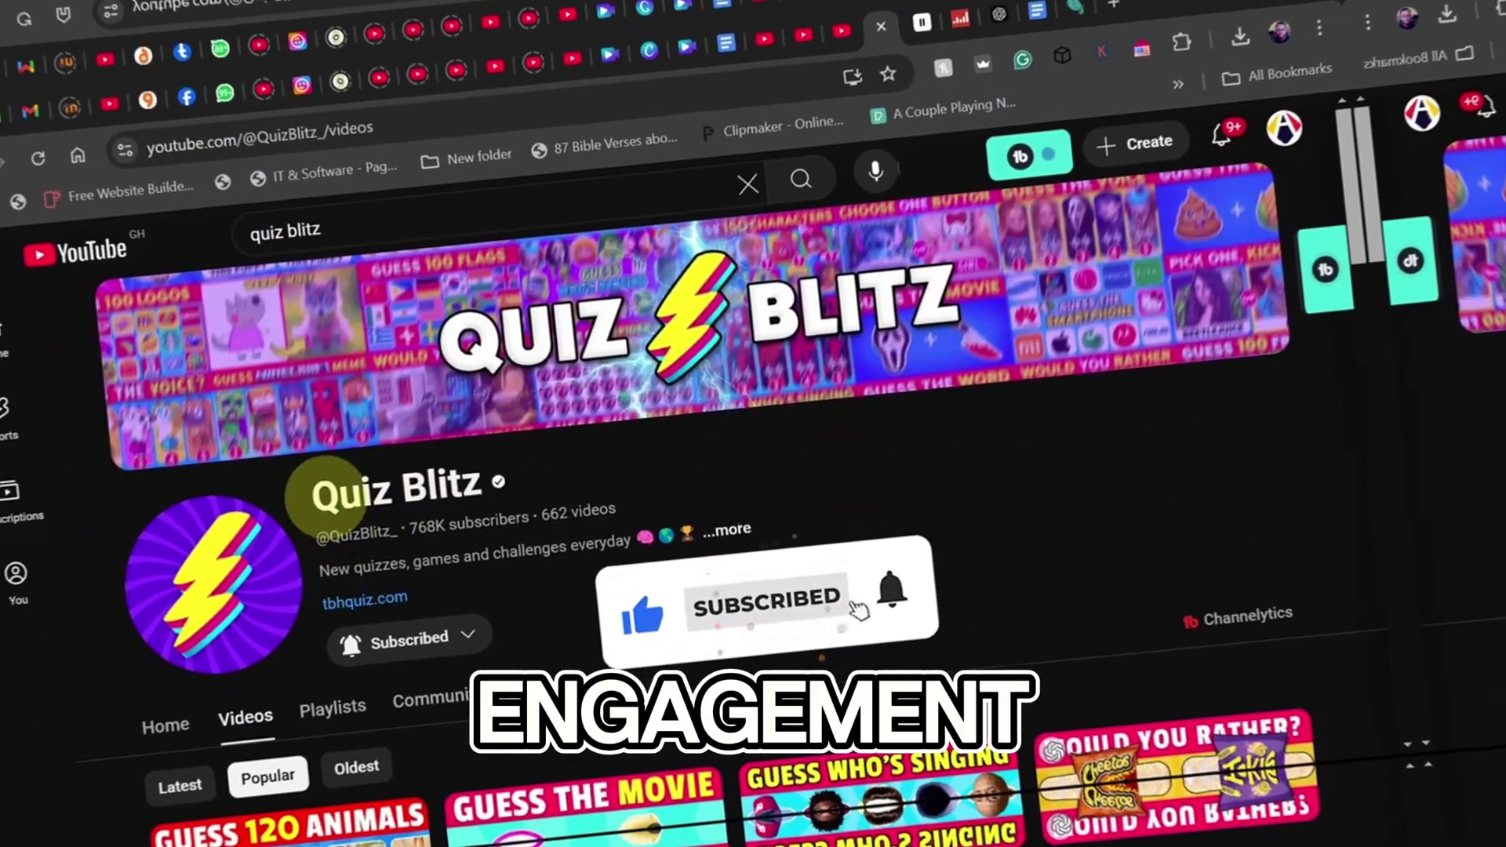
left_click_drag(262, 408, 494, 396)
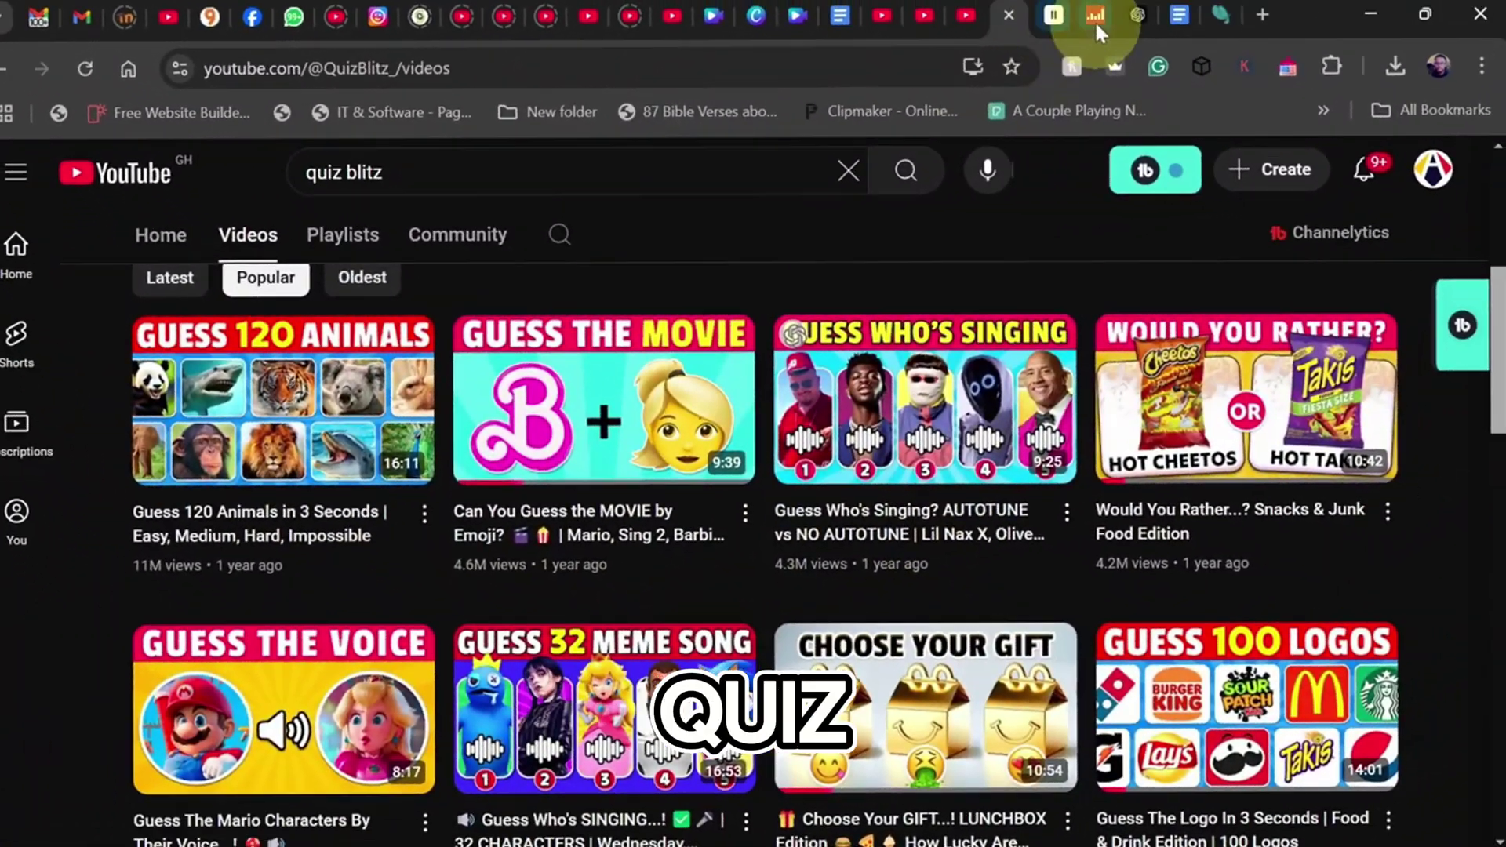
Bring up Quiz Blitz's Social Blade summary showing $4.3K–$68.3K estimated monthly earnings.
left_click(1119, 27)
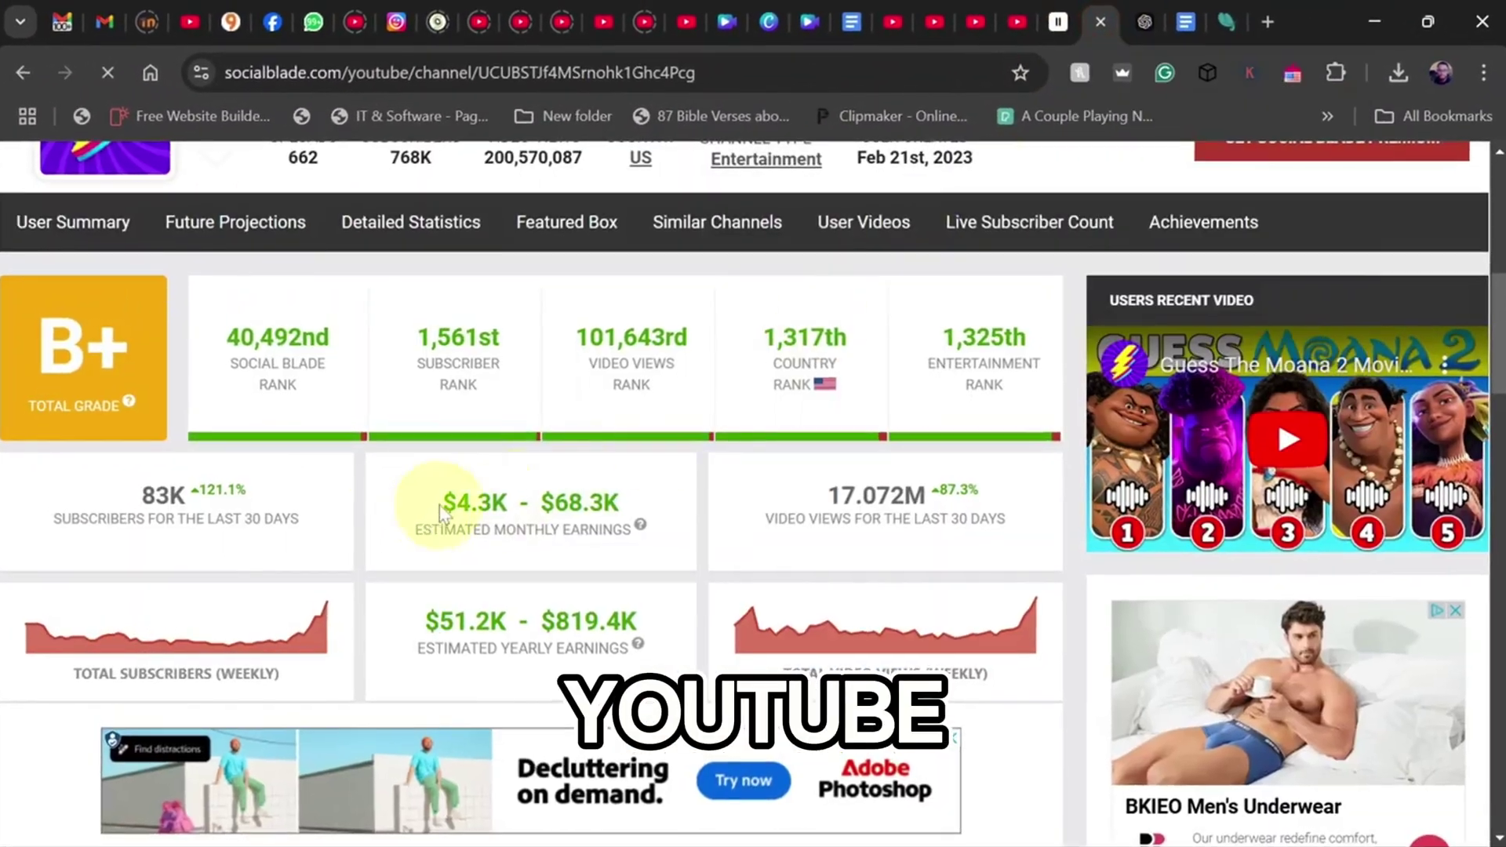
scroll(439, 487, "up", 3)
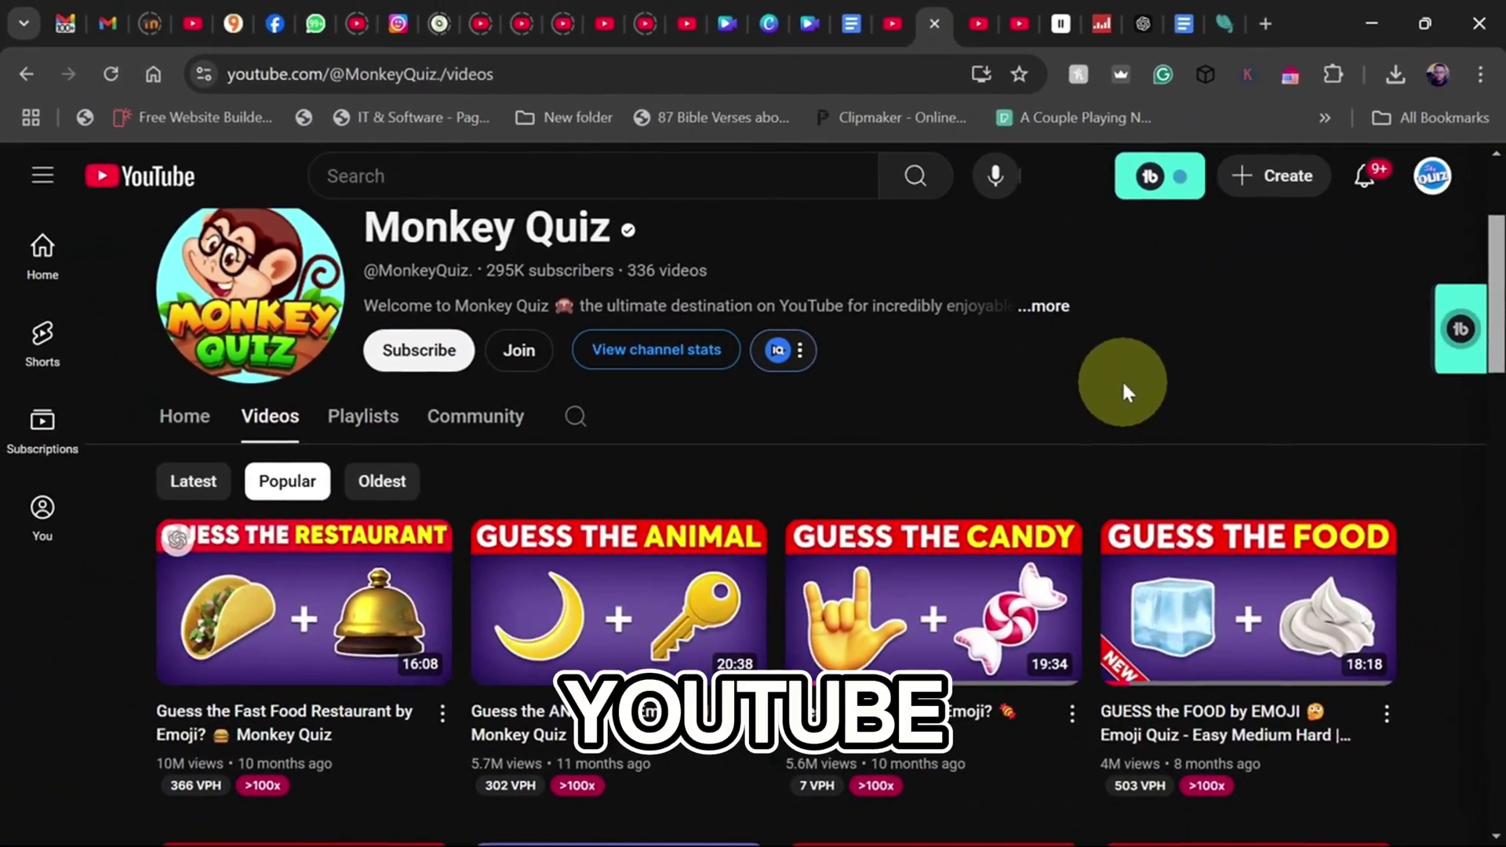
Scroll to the channel headers and highlight Quiz Blitz with its 768K subscribers.
scroll(1167, 380, "up", 3)
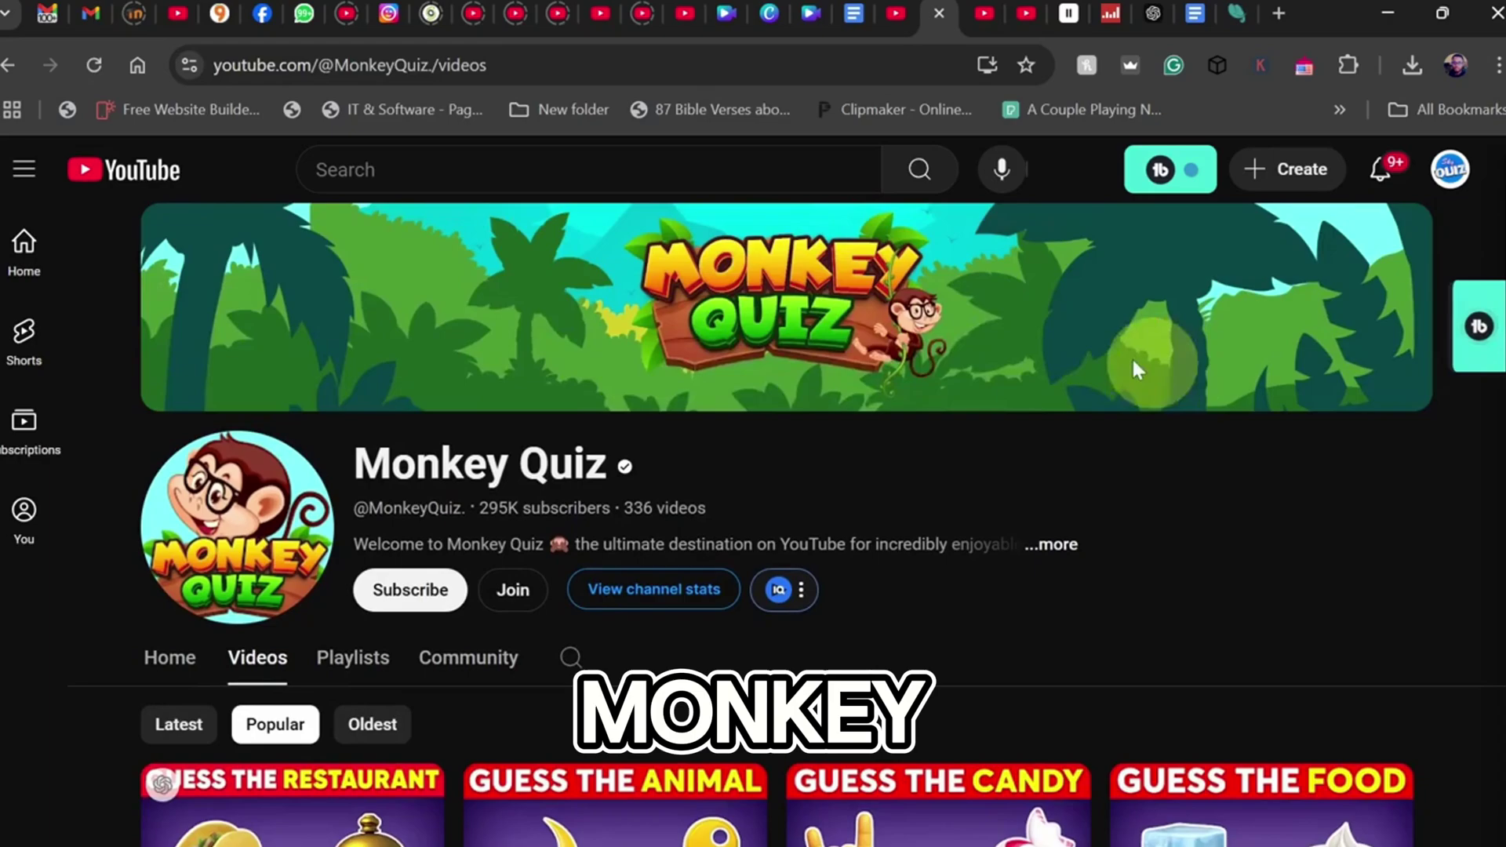
left_click_drag(359, 460, 646, 463)
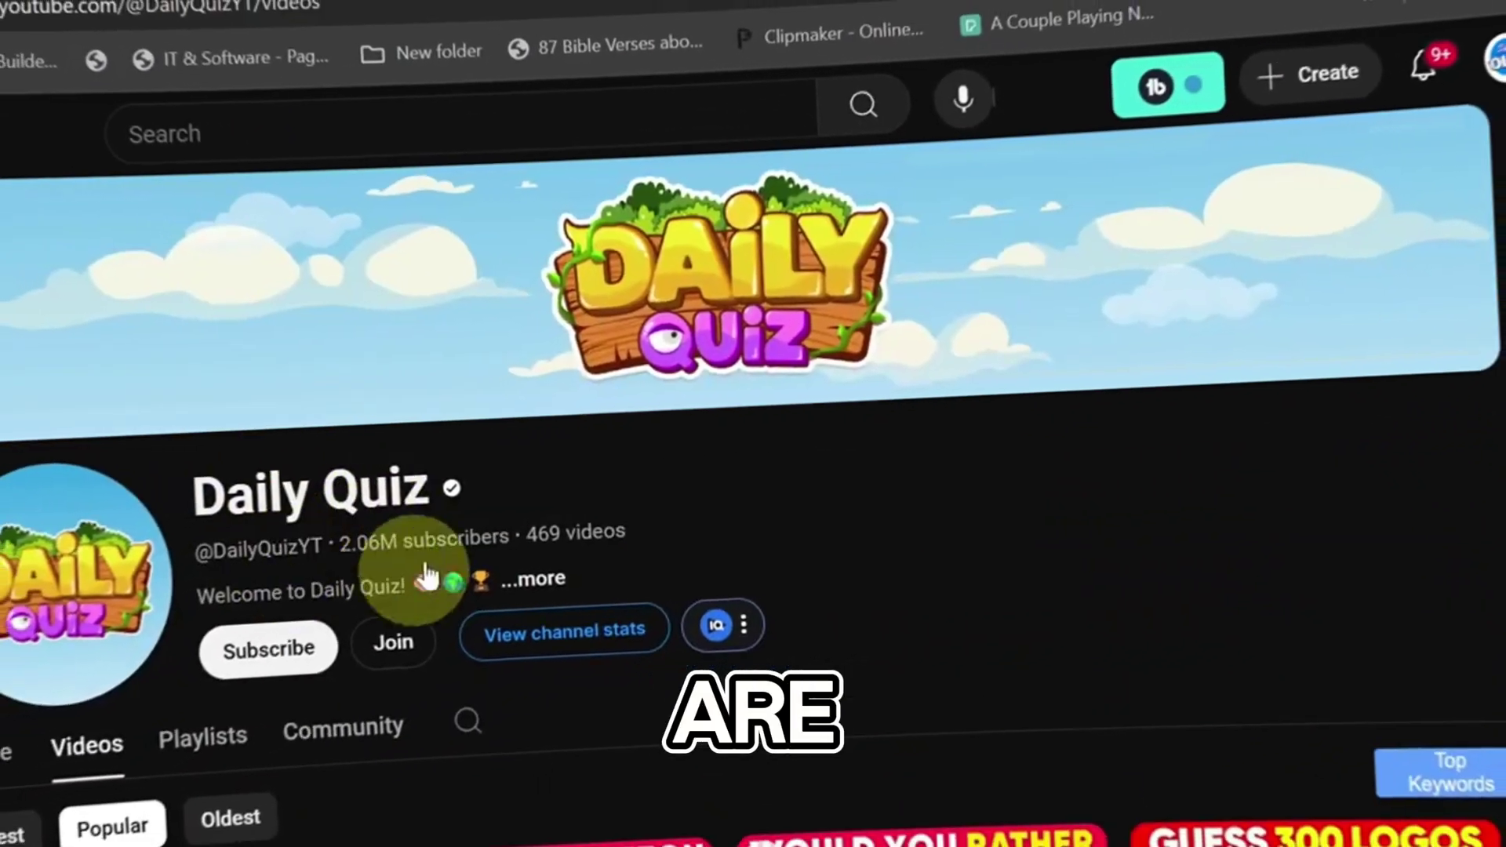
scroll(753, 502, "down", 6)
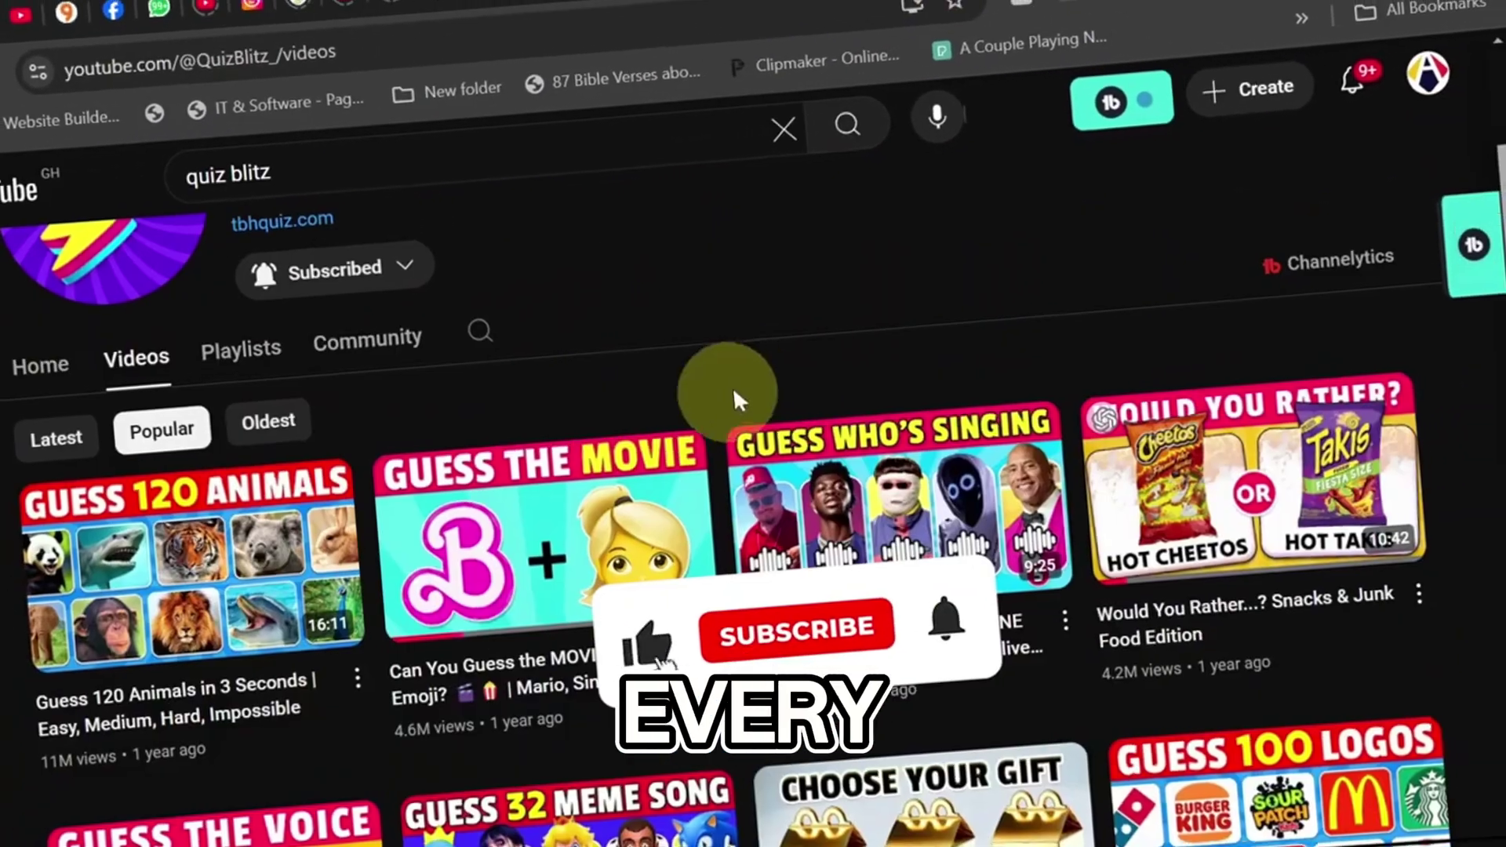
scroll(735, 397, "up", 5)
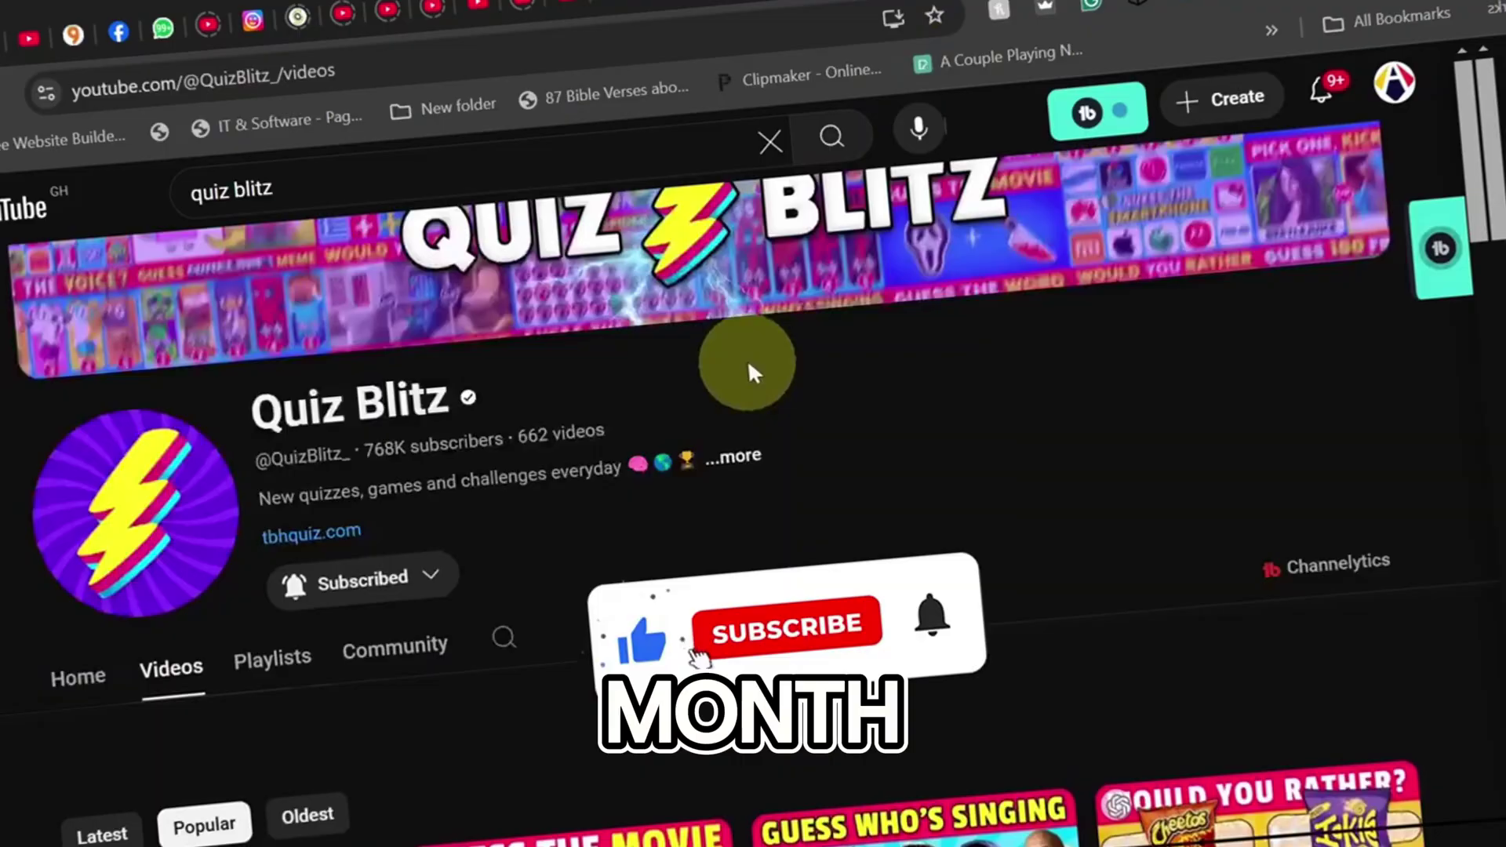
left_click_drag(318, 598, 541, 590)
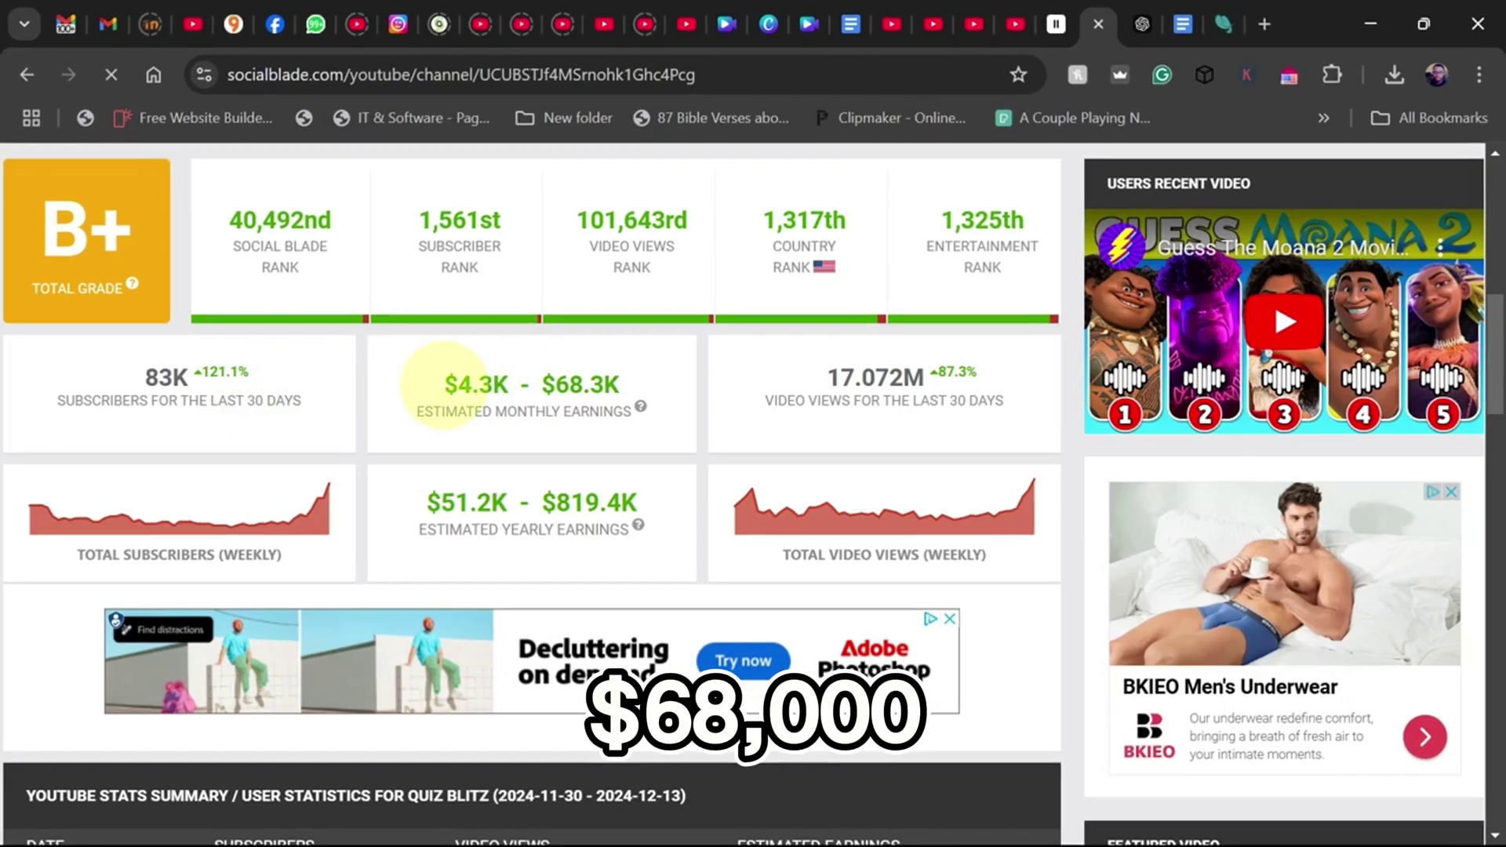
Show the Sky Quiz Videos tab header: 5.12K subscribers, 321 videos, sorted by Popular.
left_click(686, 23)
scroll(608, 308, "up", 10)
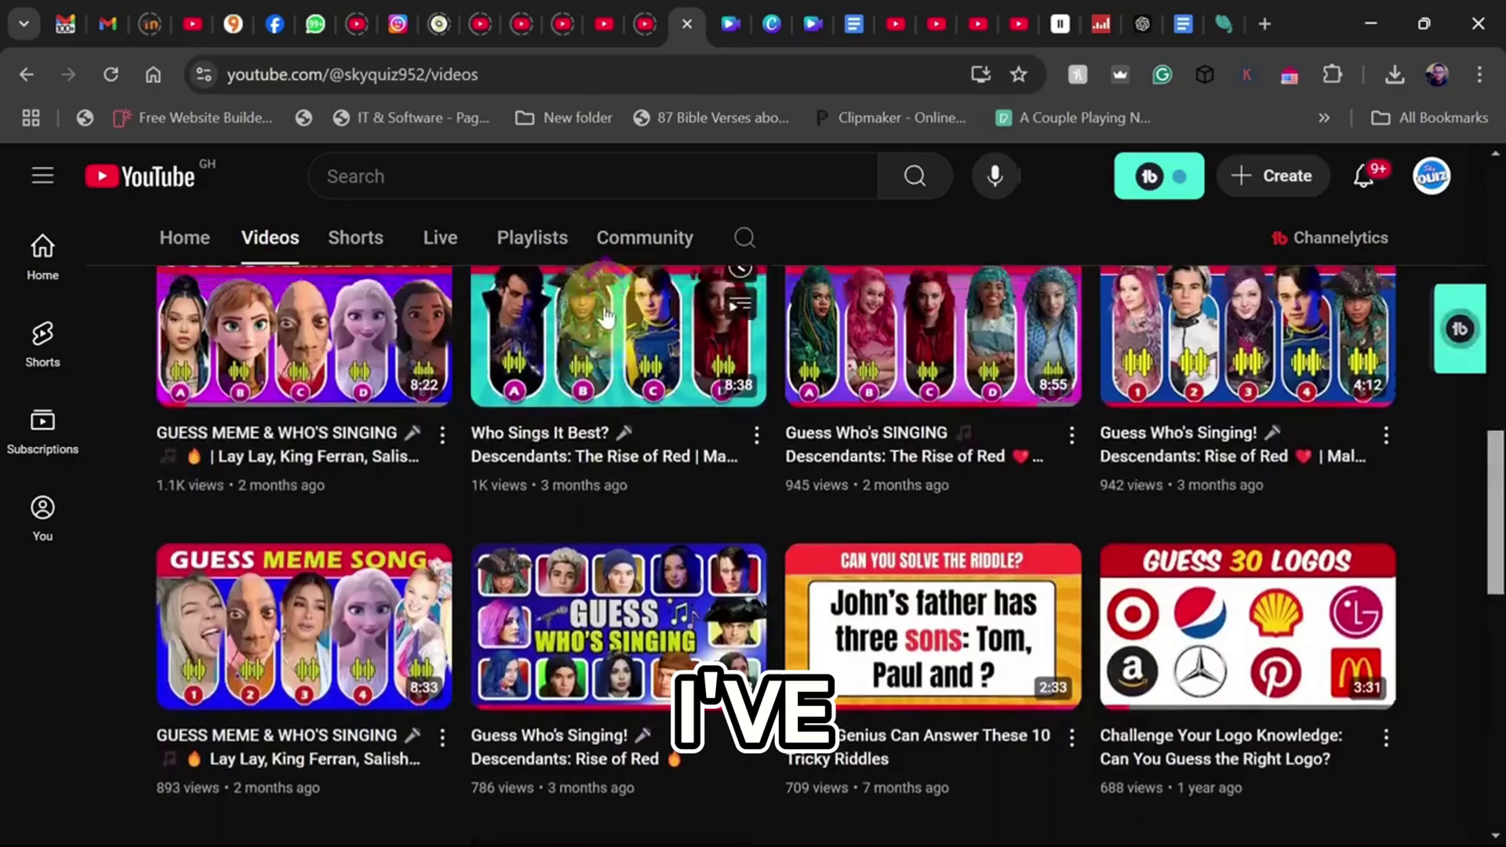
scroll(454, 342, "up", 6)
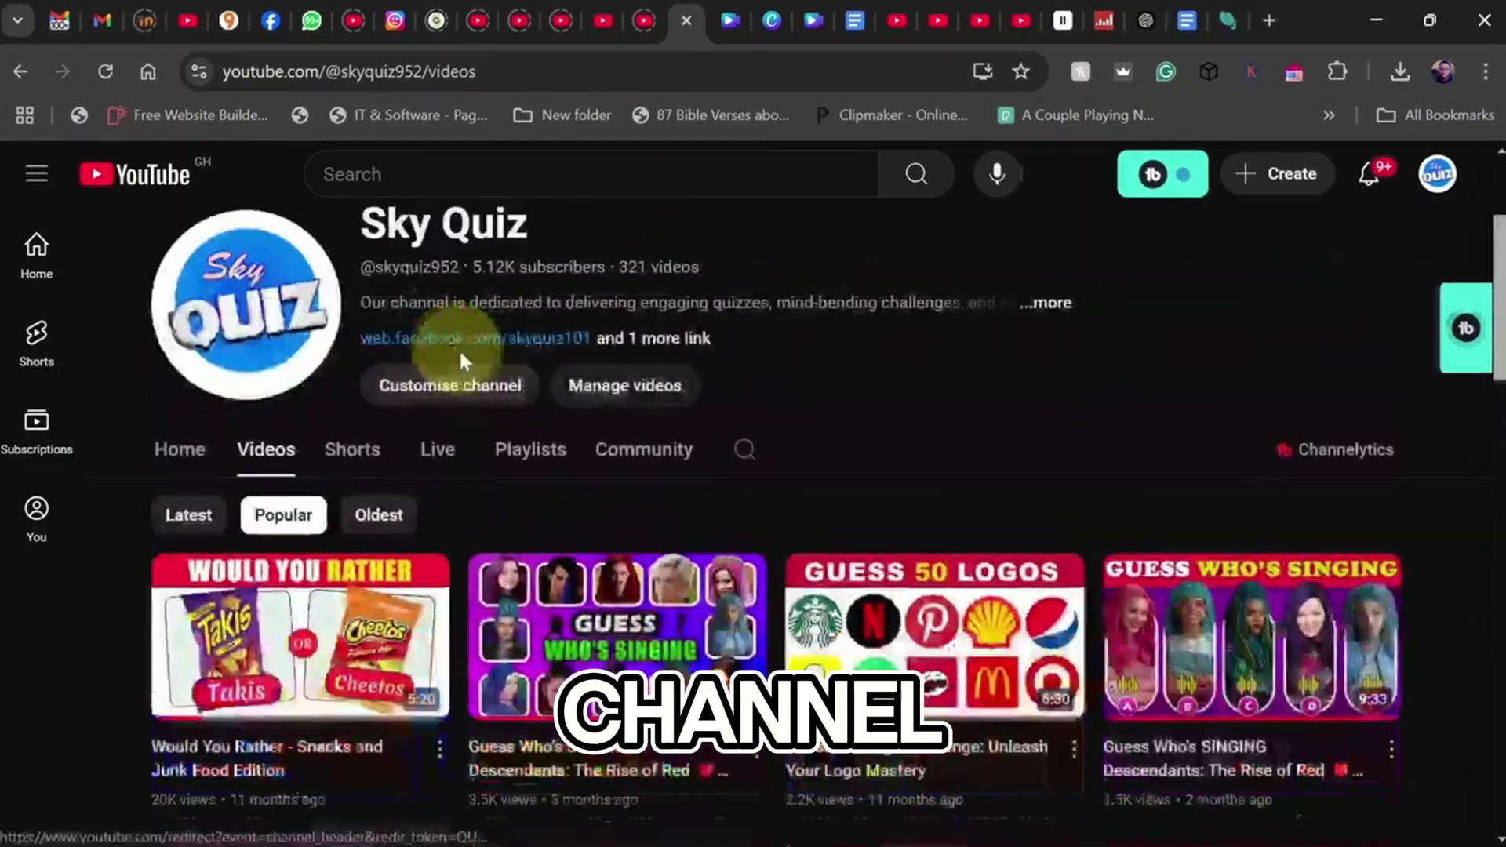
scroll(811, 408, "down", 15)
scroll(808, 453, "up", 10)
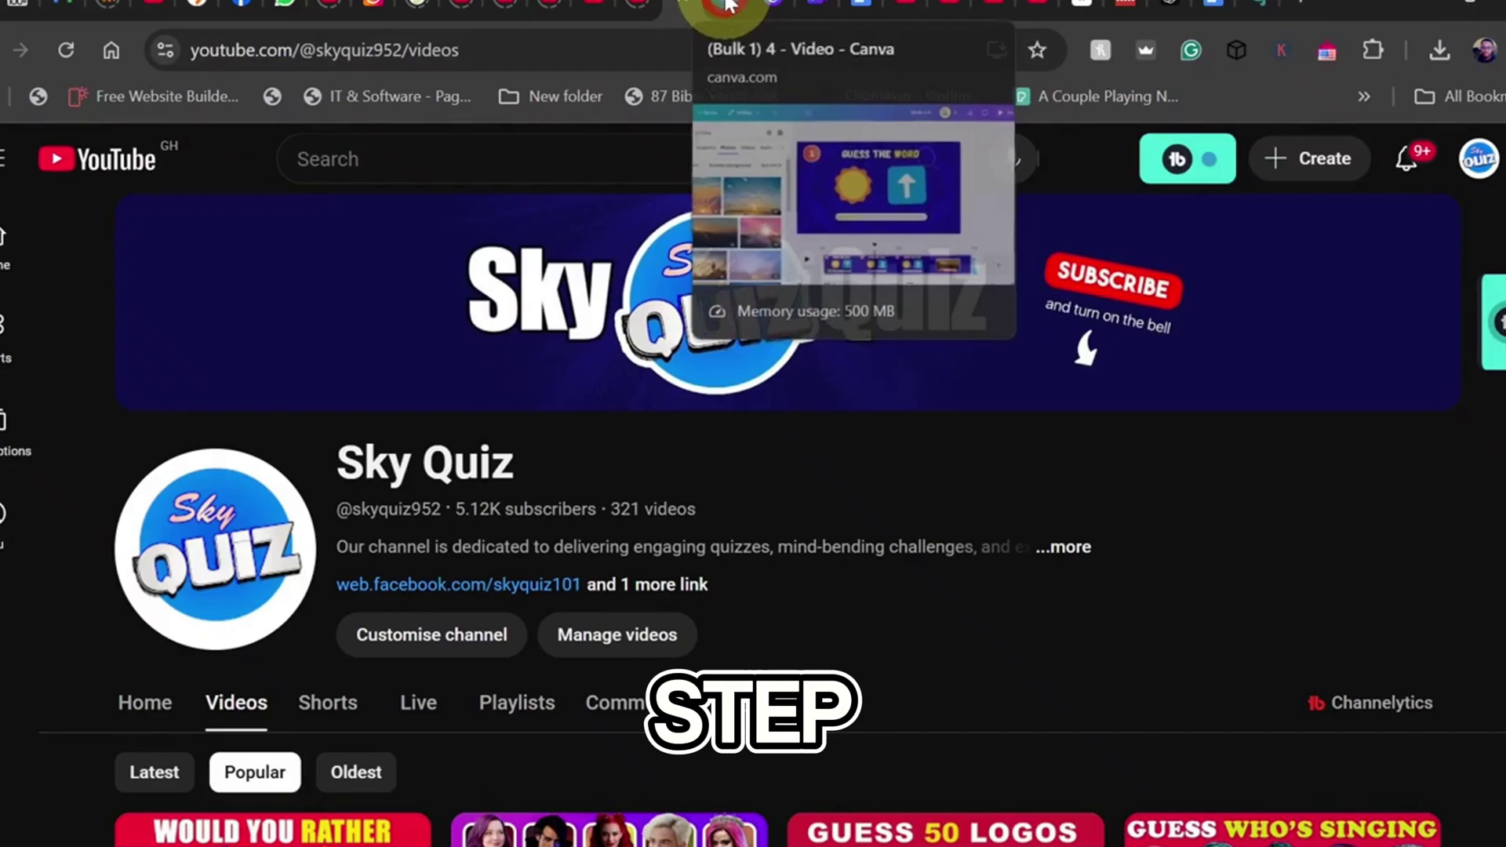
Switch to the '(Bulk 1) 4 - Video - Canva' design with the sun-and-up-arrow question.
left_click(727, 7)
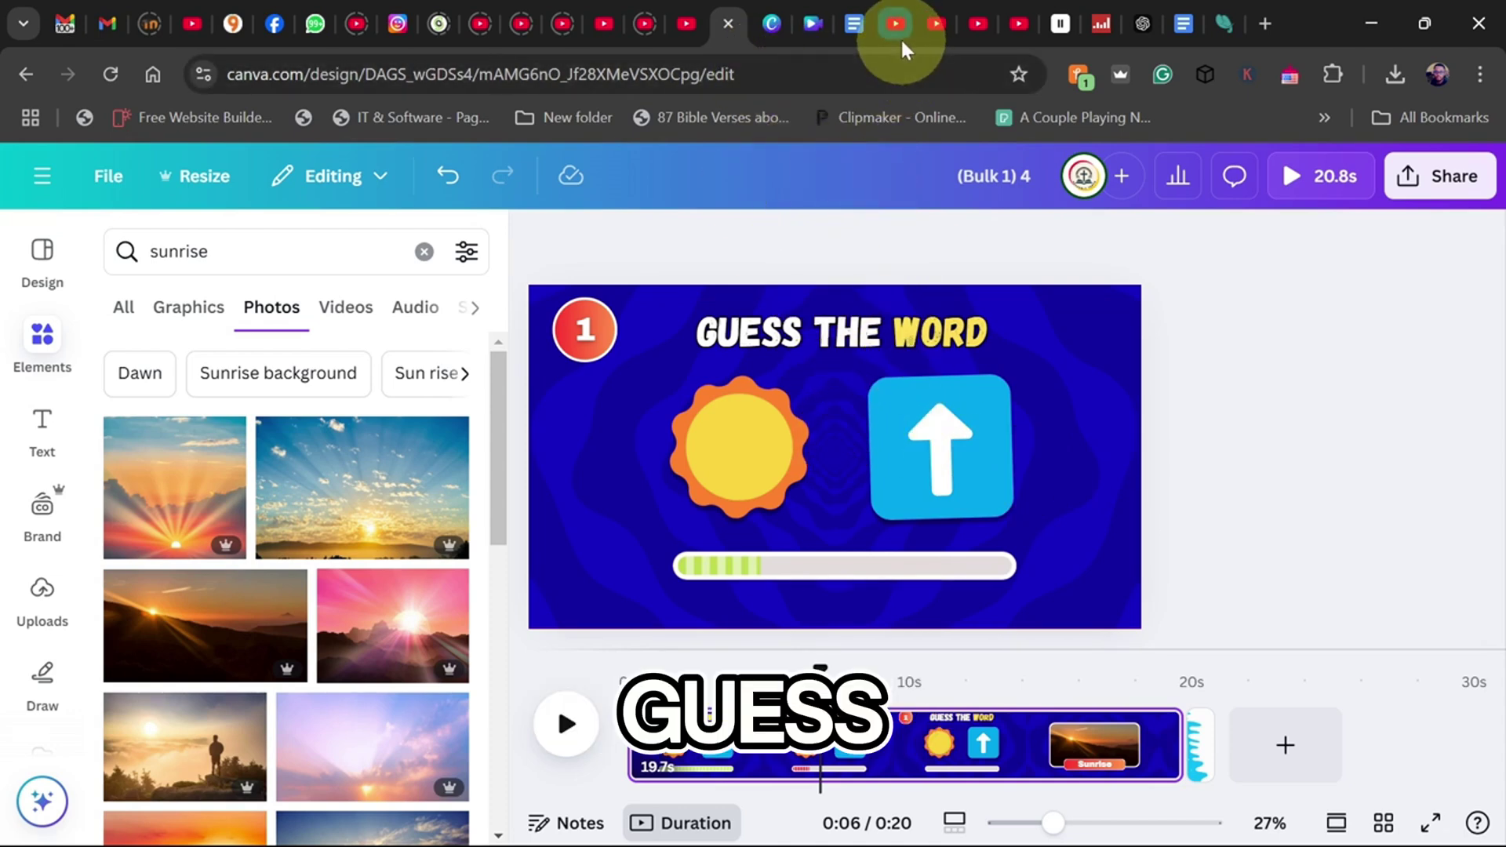
mouse_move(897, 28)
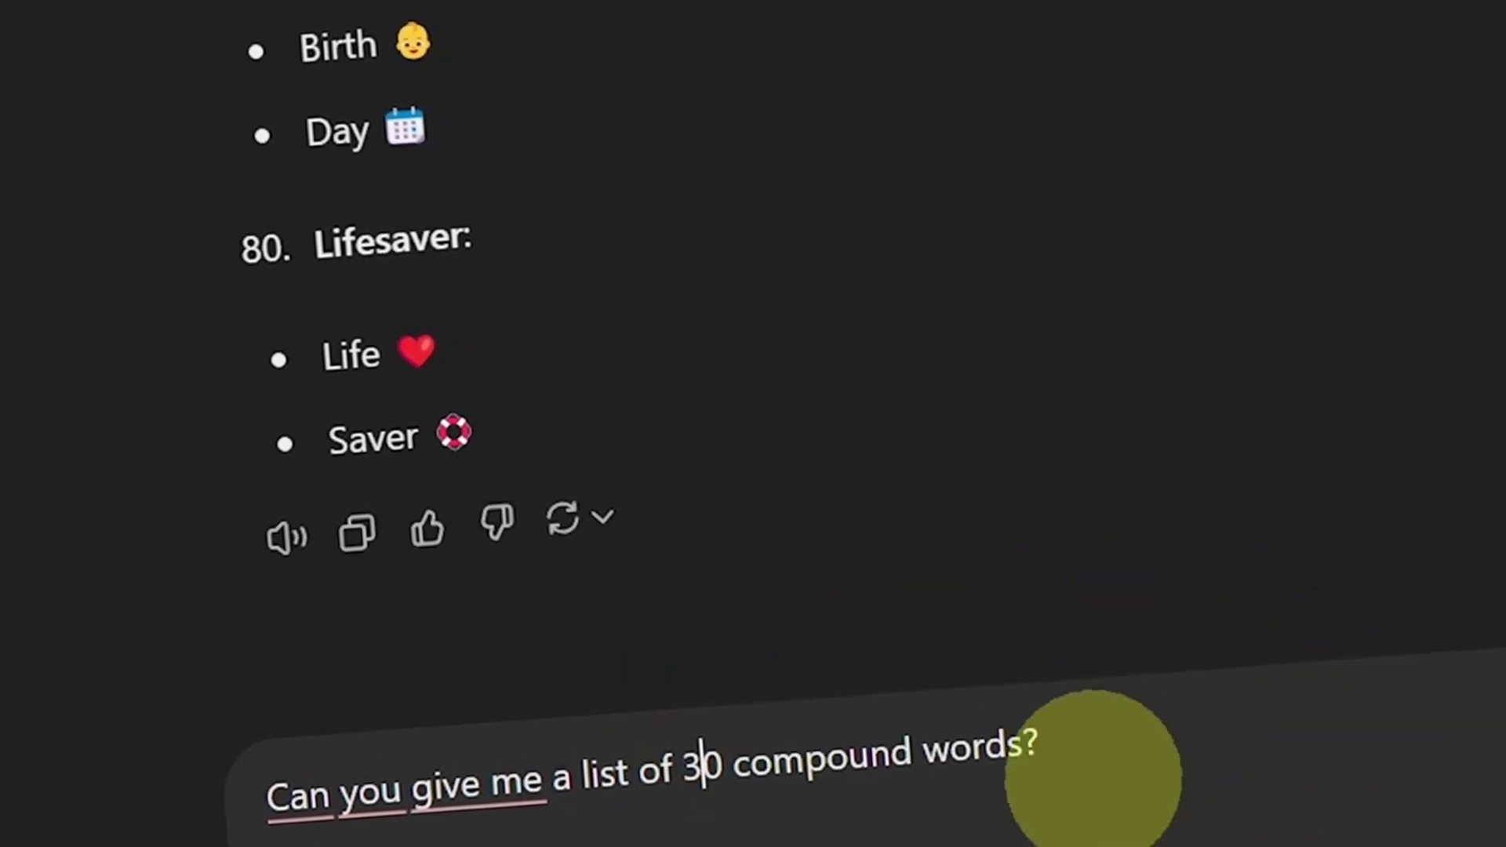
Get 30 compound words from ChatGPT, review them, then bring up the quiz emoji prompts doc.
left_click(394, 800)
left_click(703, 777)
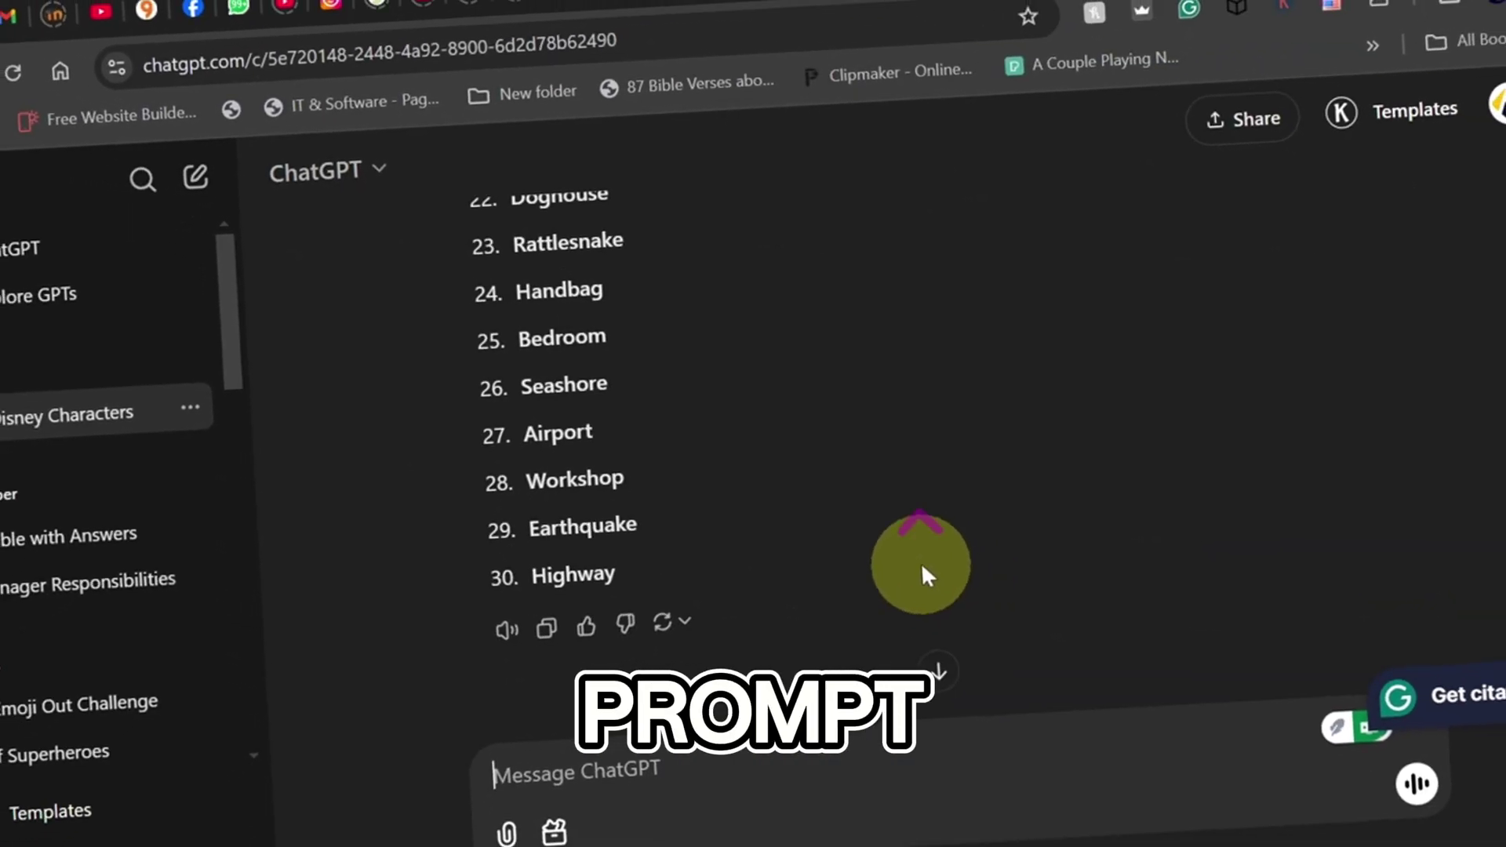
scroll(920, 562, "up", 5)
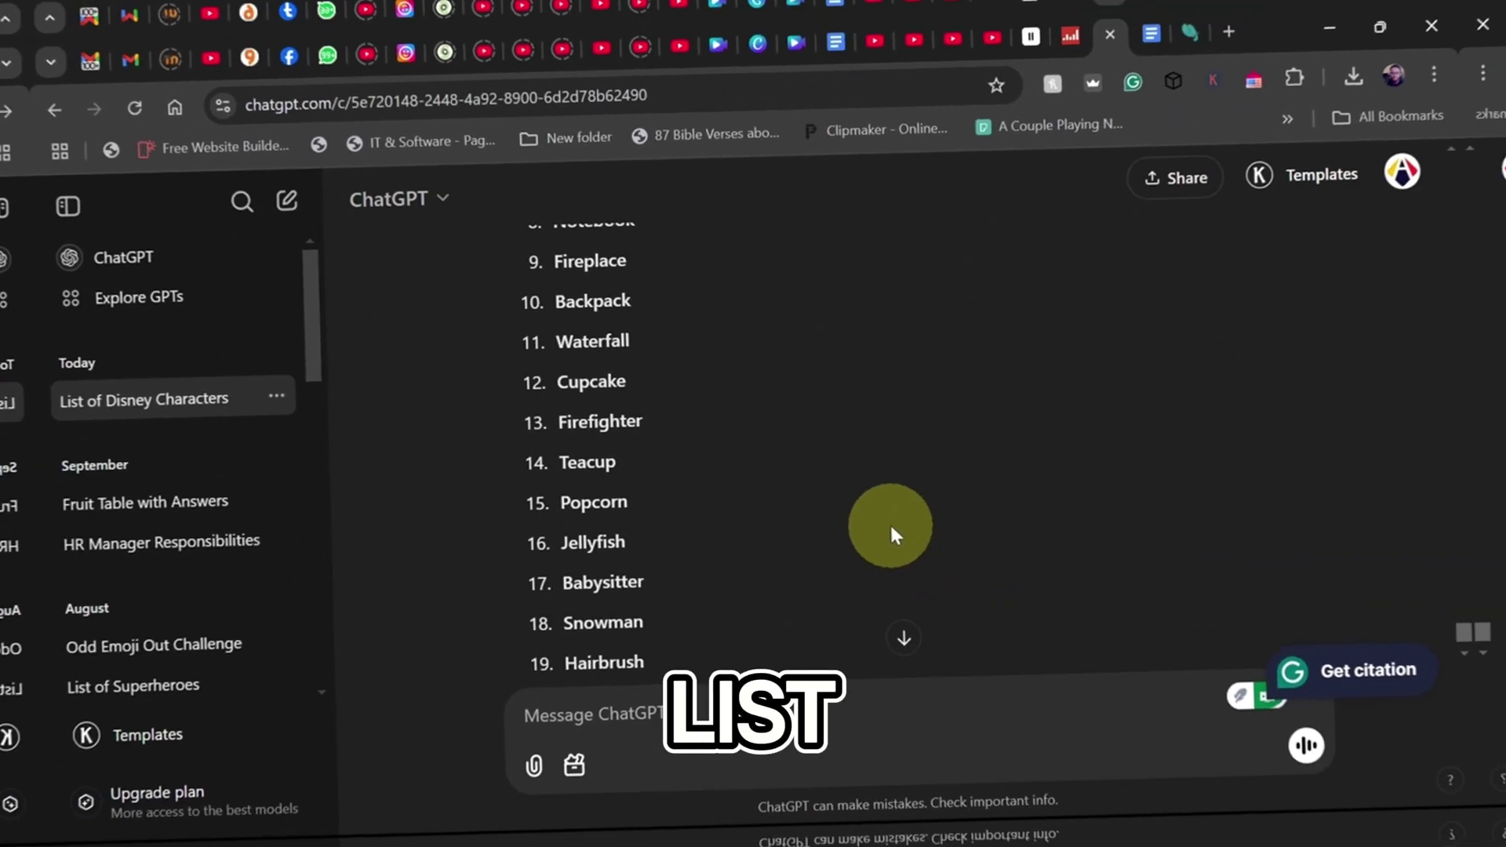
scroll(895, 535, "up", 5)
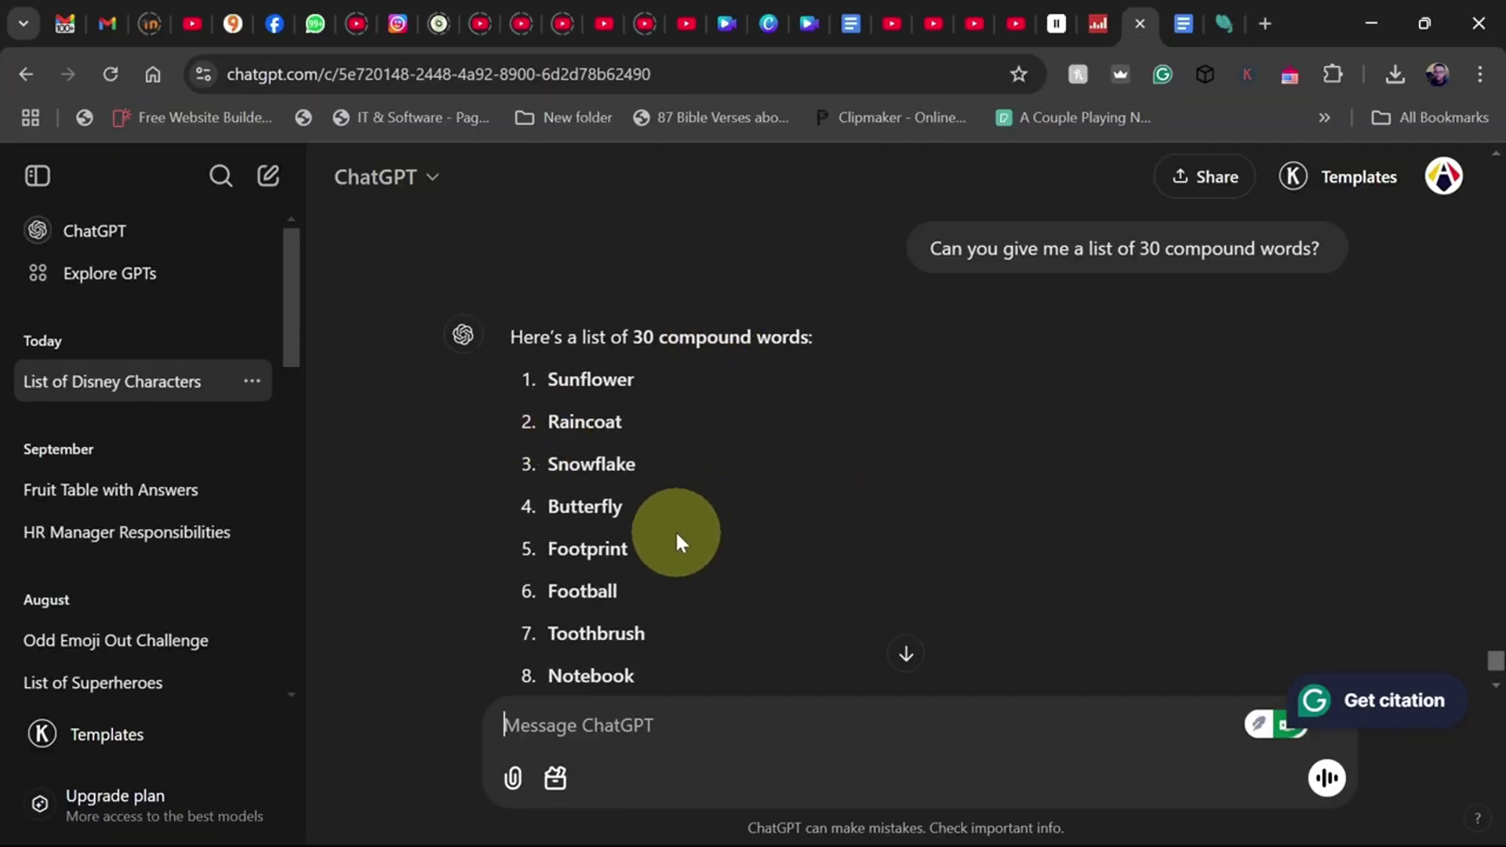
scroll(678, 536, "down", 10)
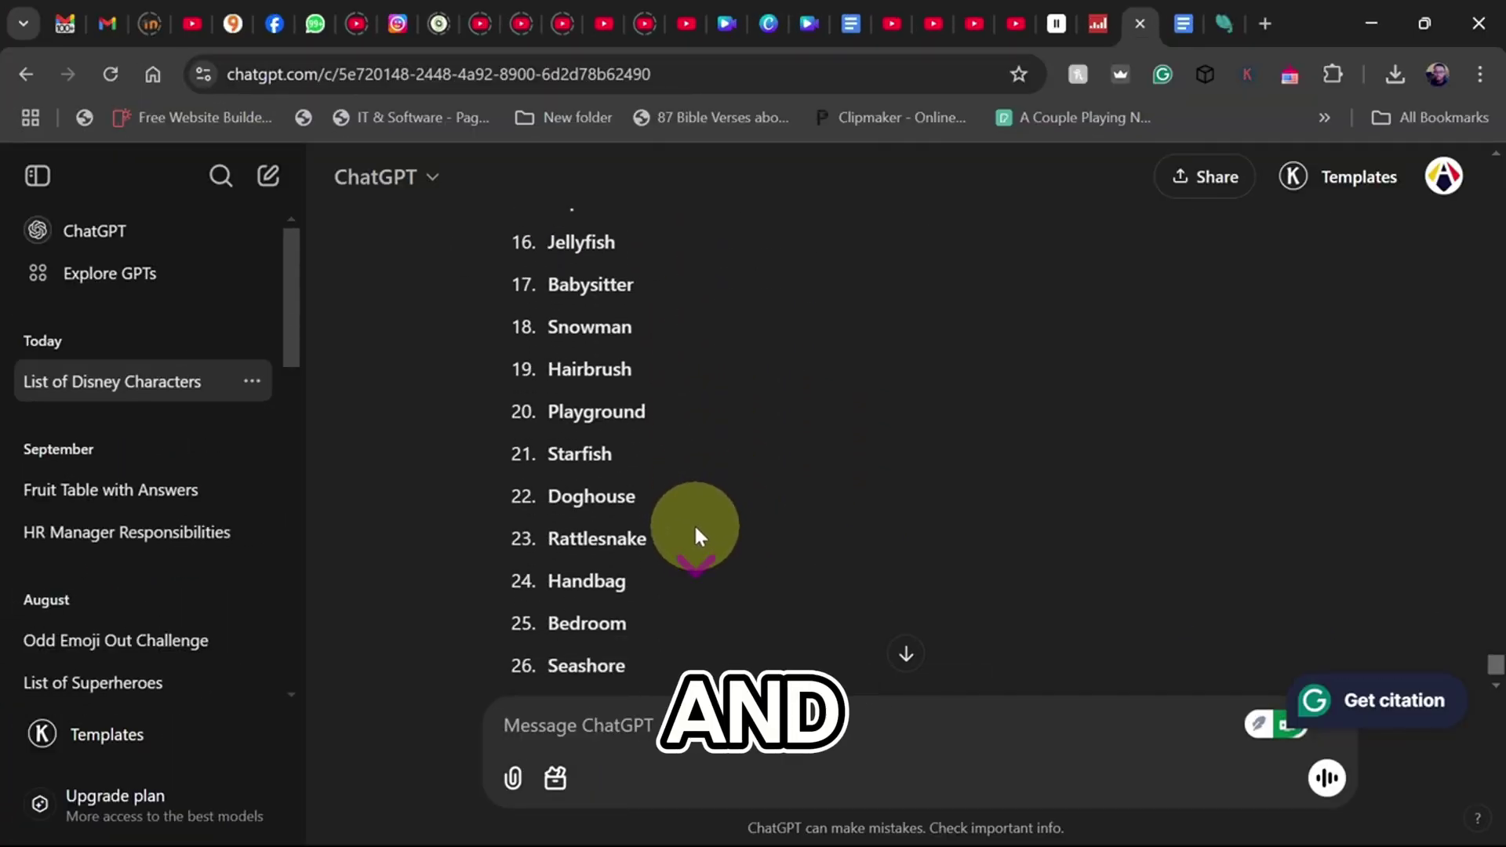
scroll(694, 536, "down", 1)
left_click(1181, 23)
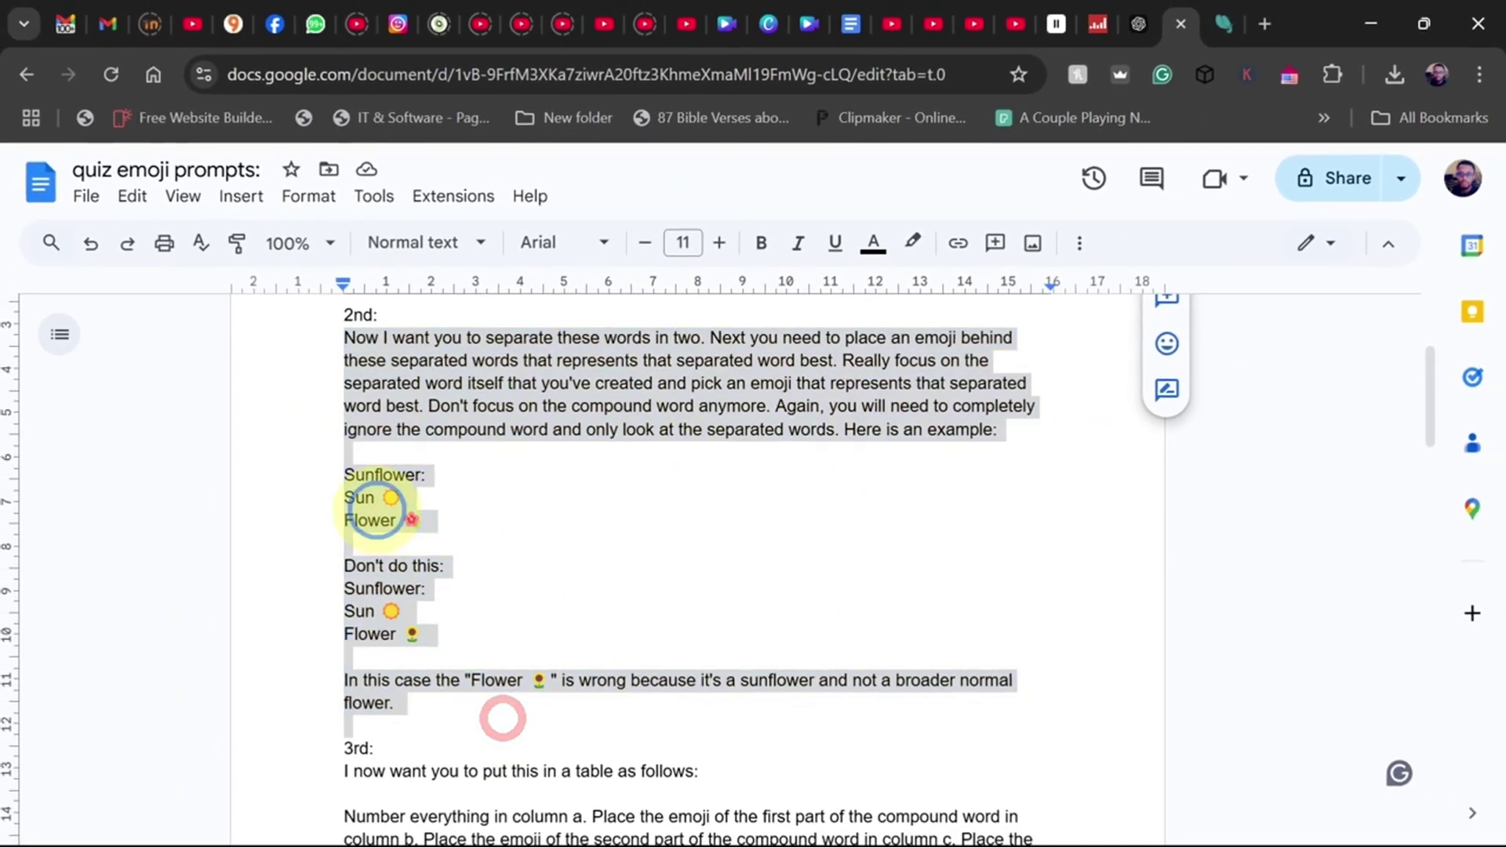
Copy the second prompt, which splits each word in two with matching emojis.
right_click(375, 510)
left_click(427, 302)
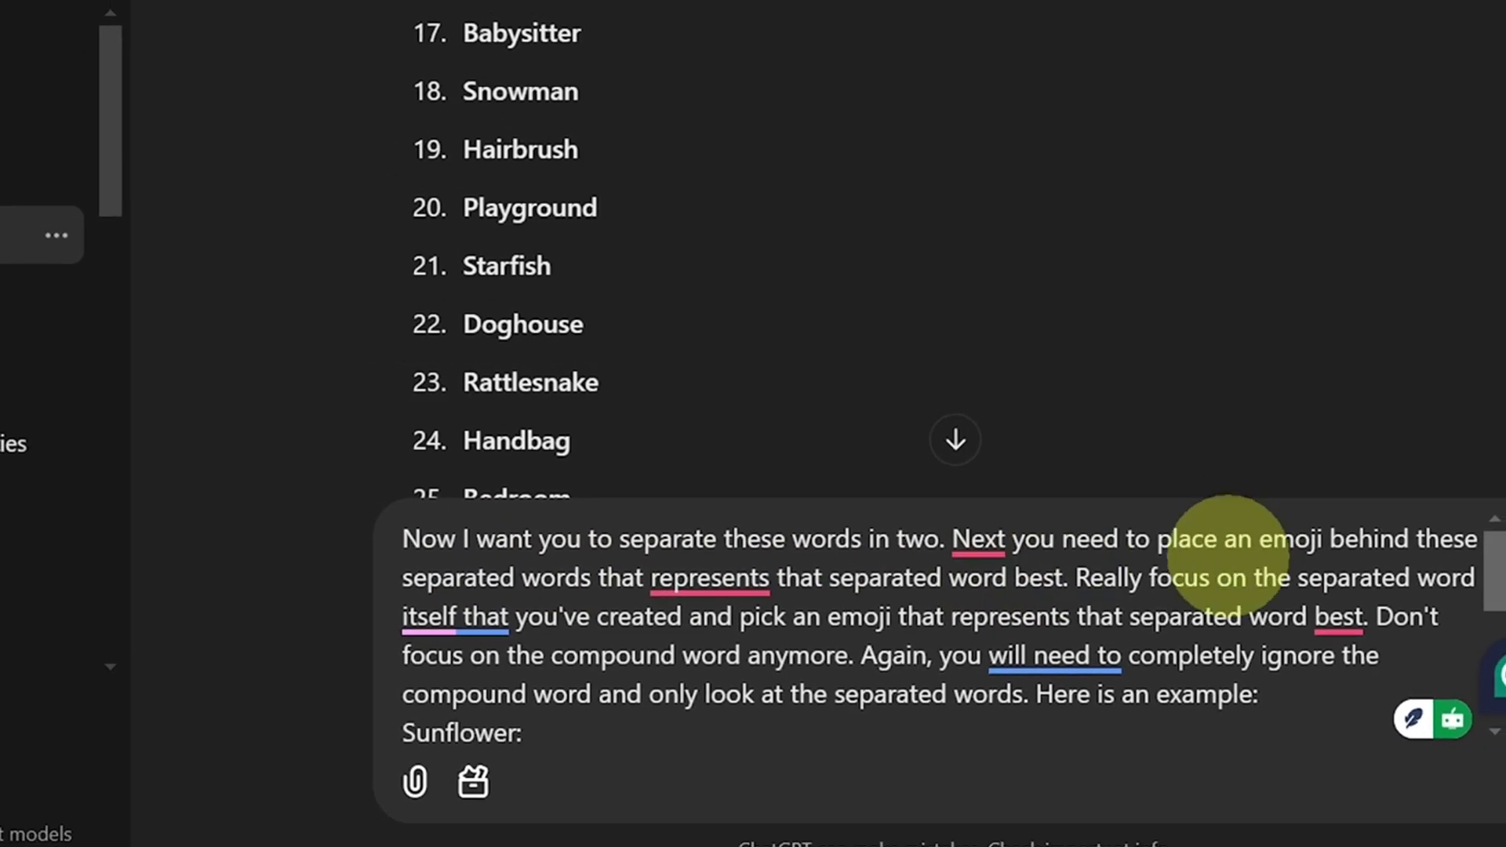
Send the split-and-emoji prompt and review the Raincoat row: Rain, Coat and its emoji.
left_click(1461, 802)
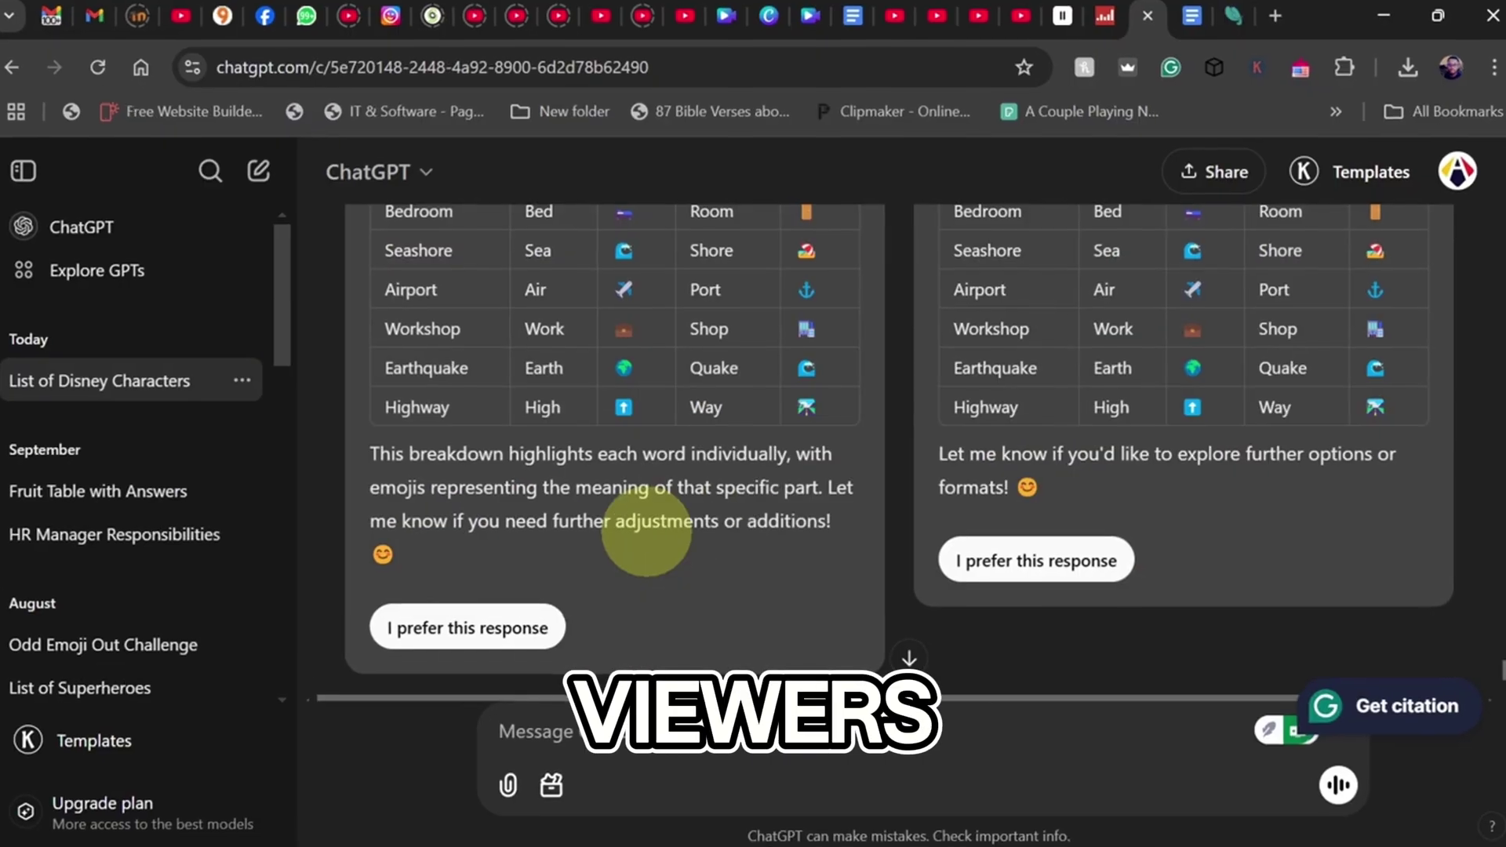
scroll(588, 455, "up", 10)
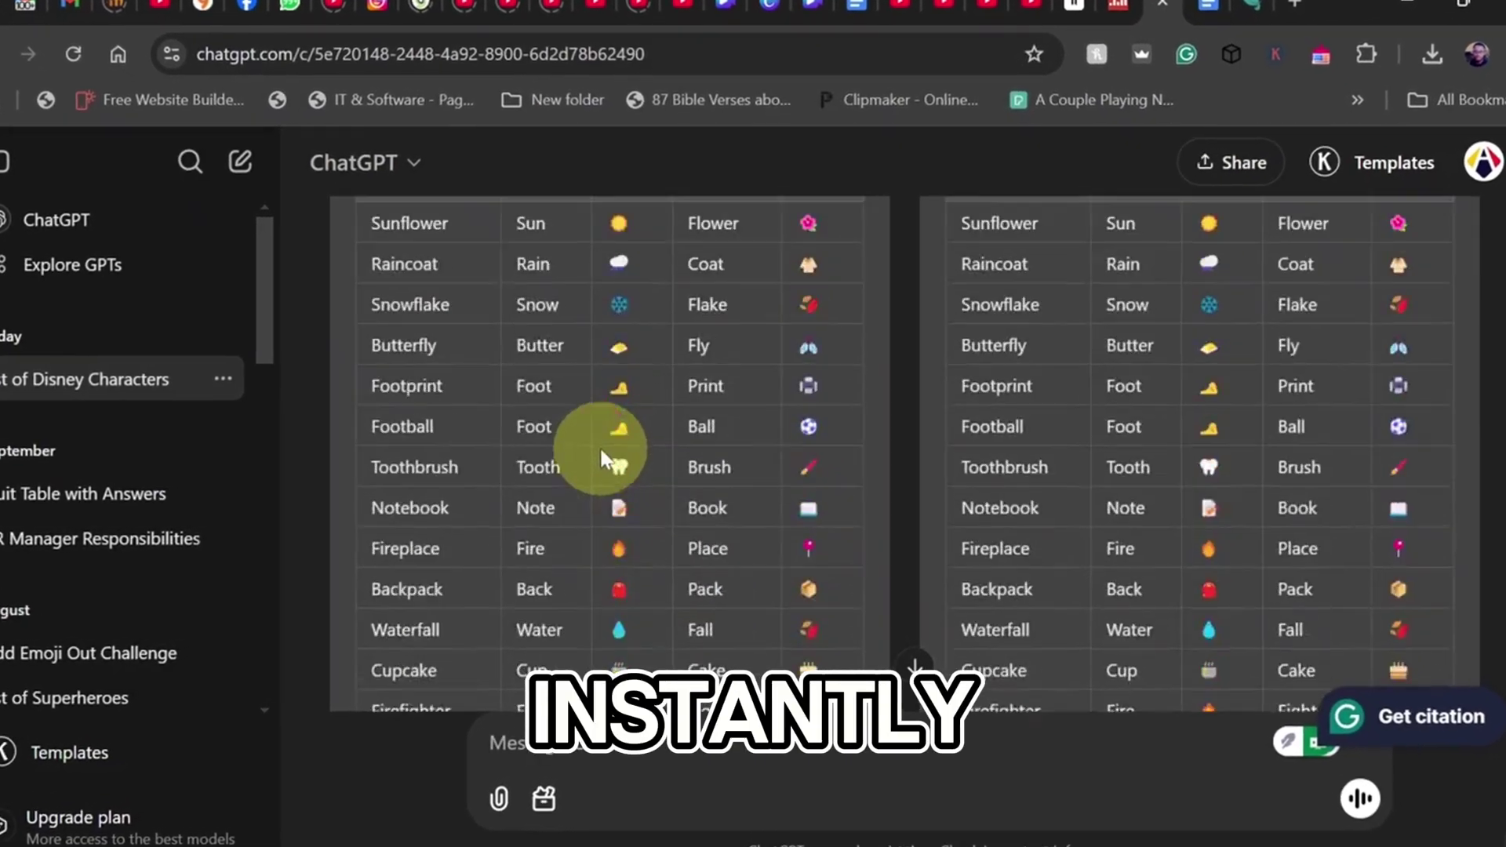
scroll(588, 462, "up", 5)
scroll(408, 470, "down", 2)
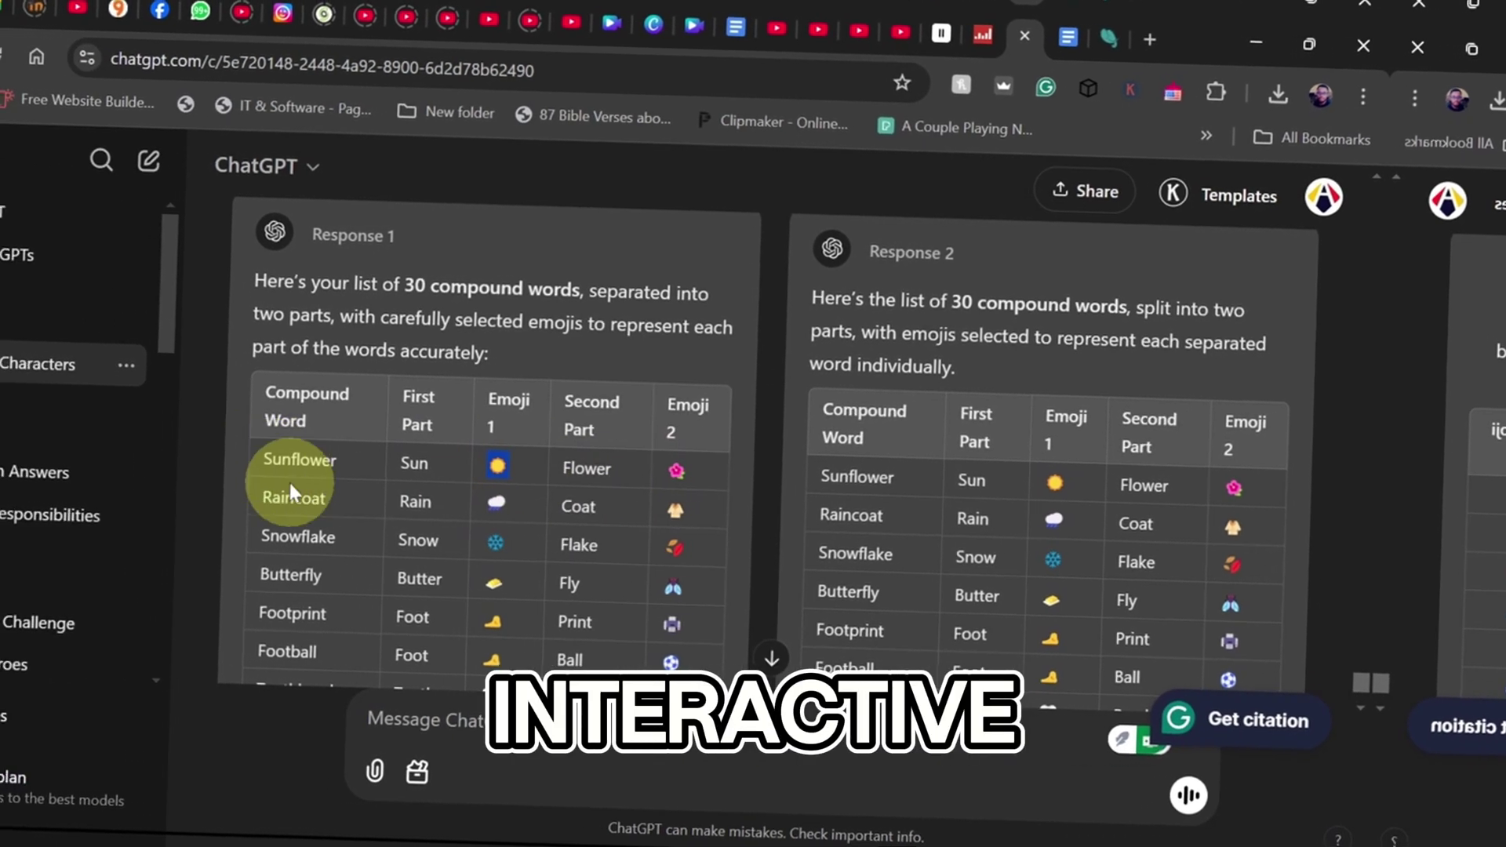
double_click(293, 498)
double_click(416, 502)
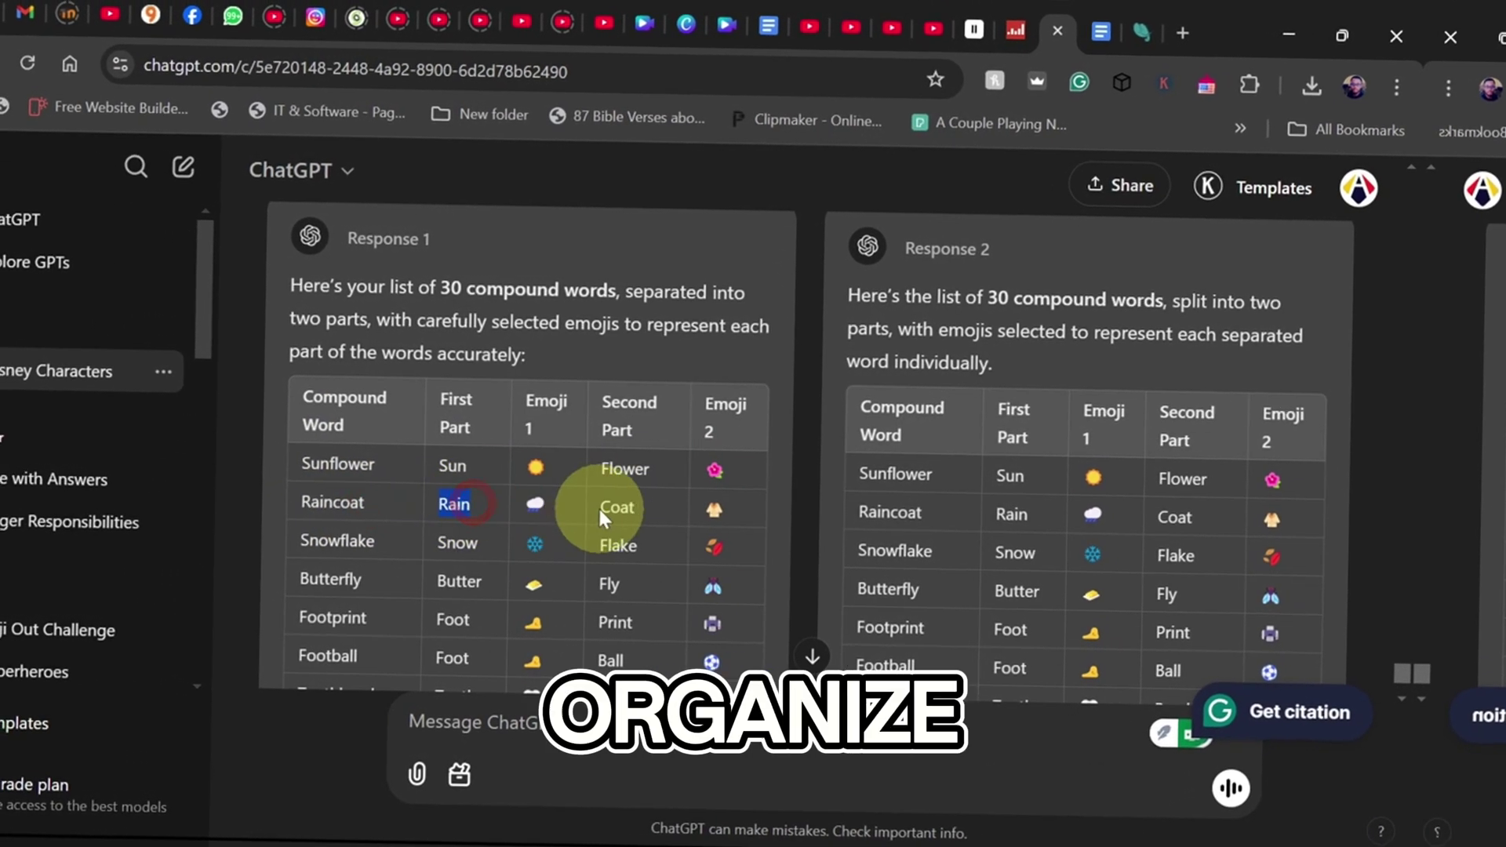
double_click(616, 507)
double_click(713, 509)
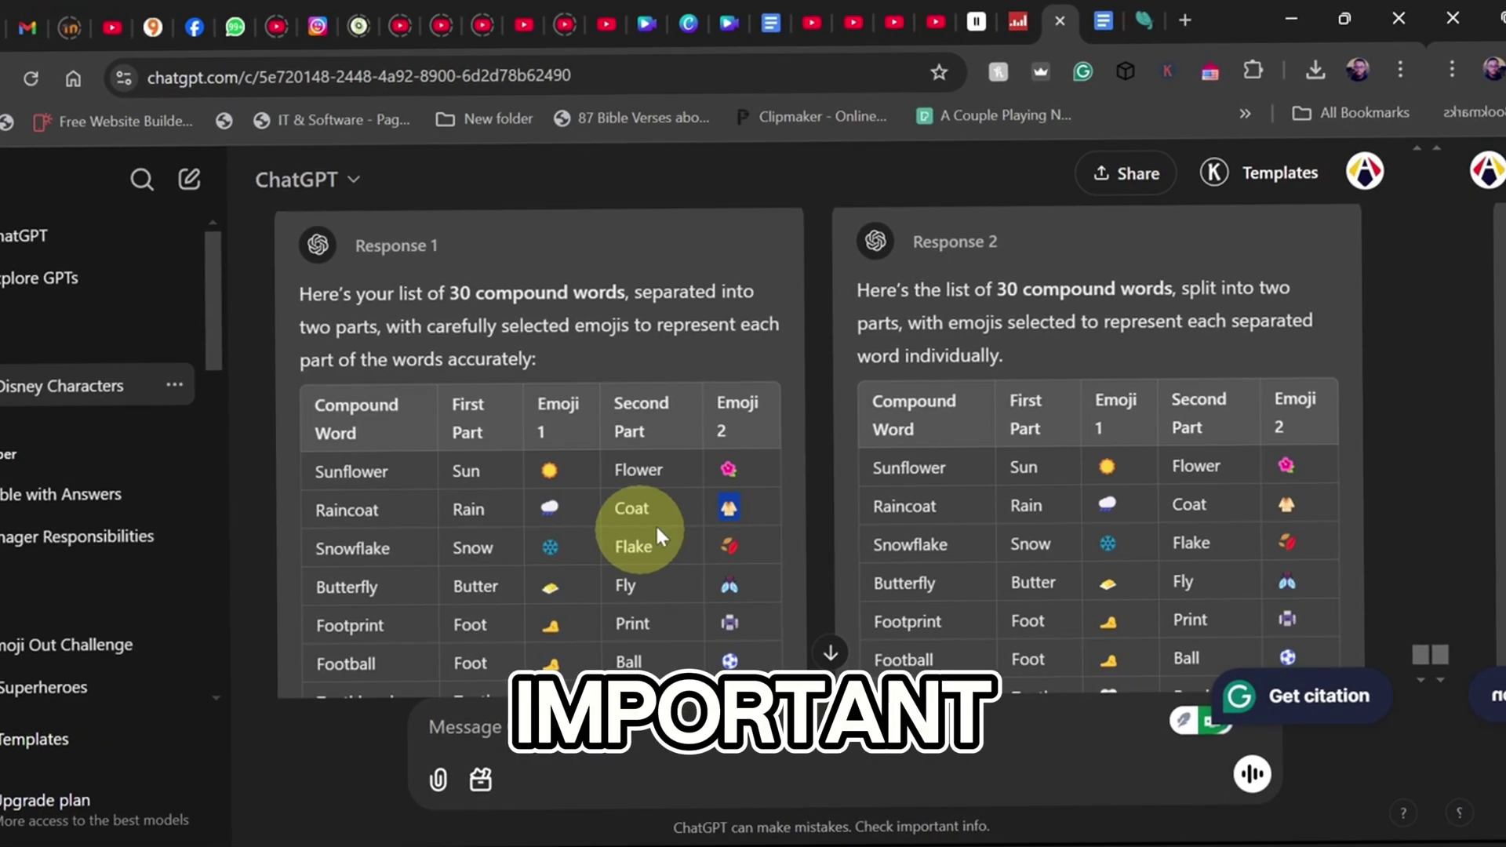
scroll(656, 524, "down", 15)
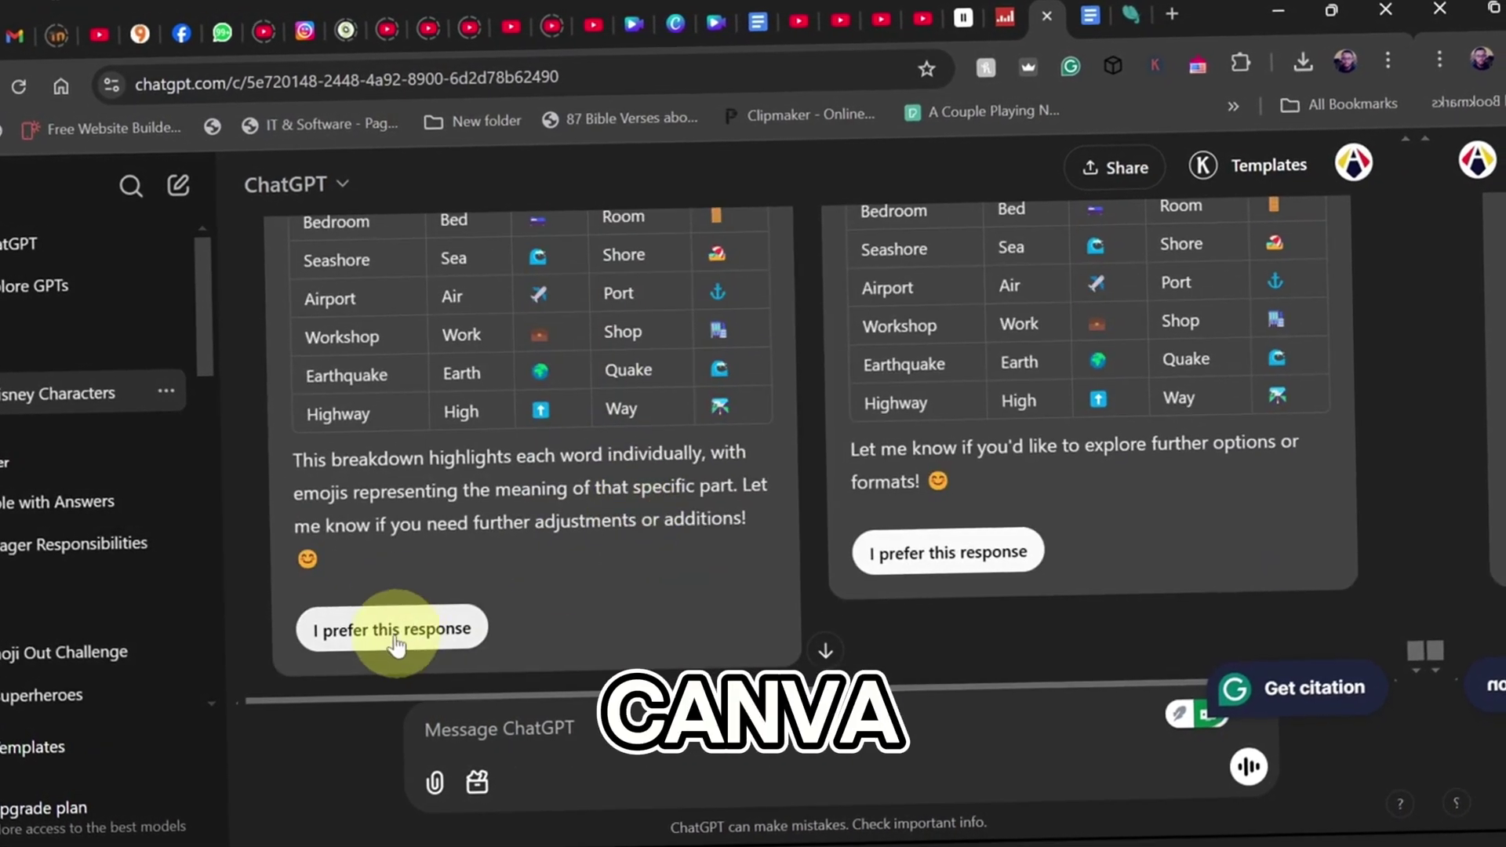
Mark Response 1 as the preferred answer.
left_click(345, 631)
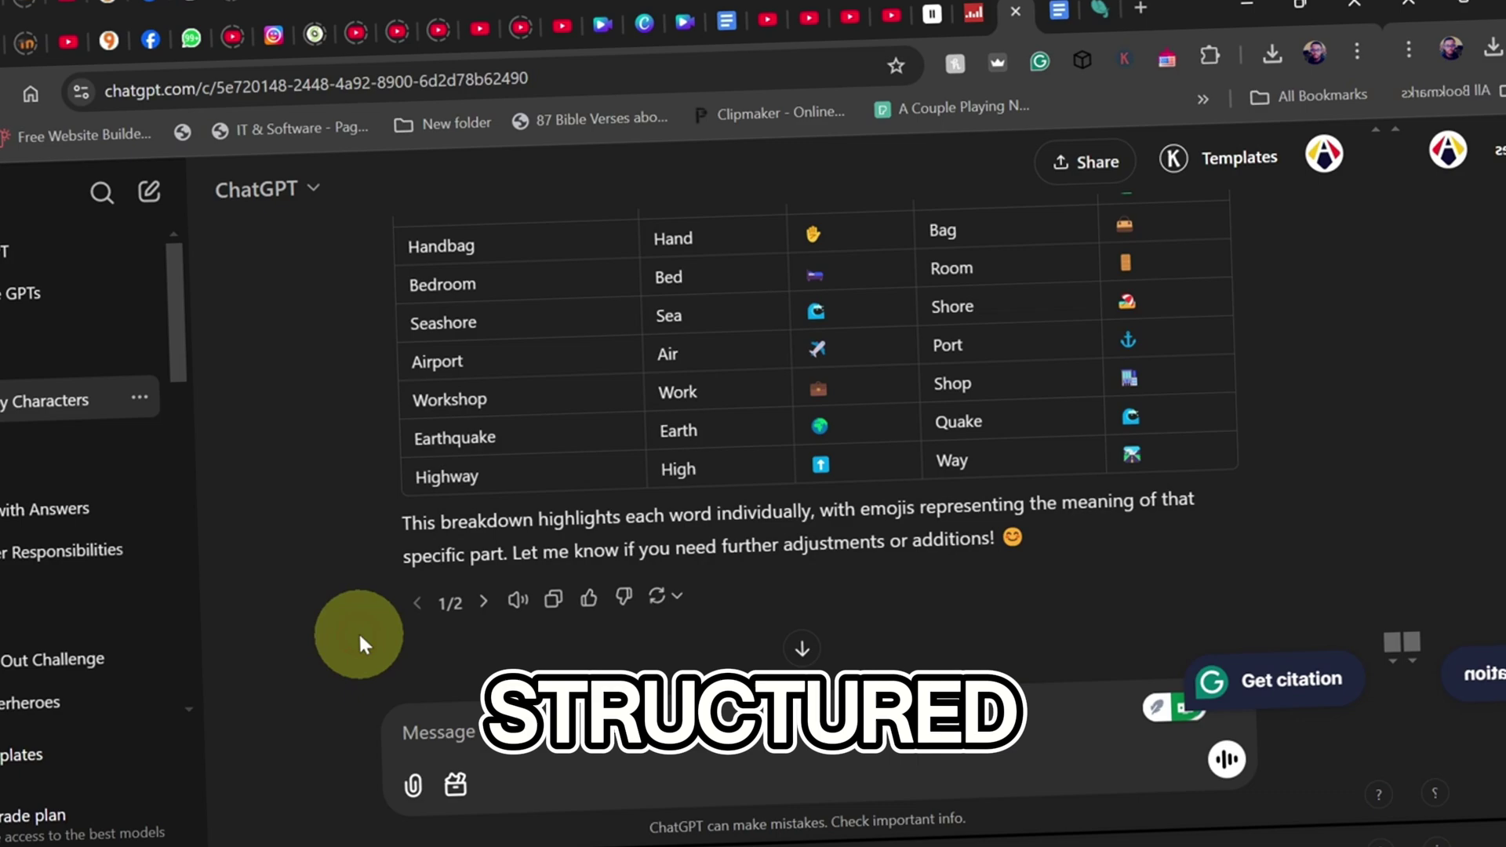
scroll(667, 547, "up", 5)
scroll(667, 547, "up", 8)
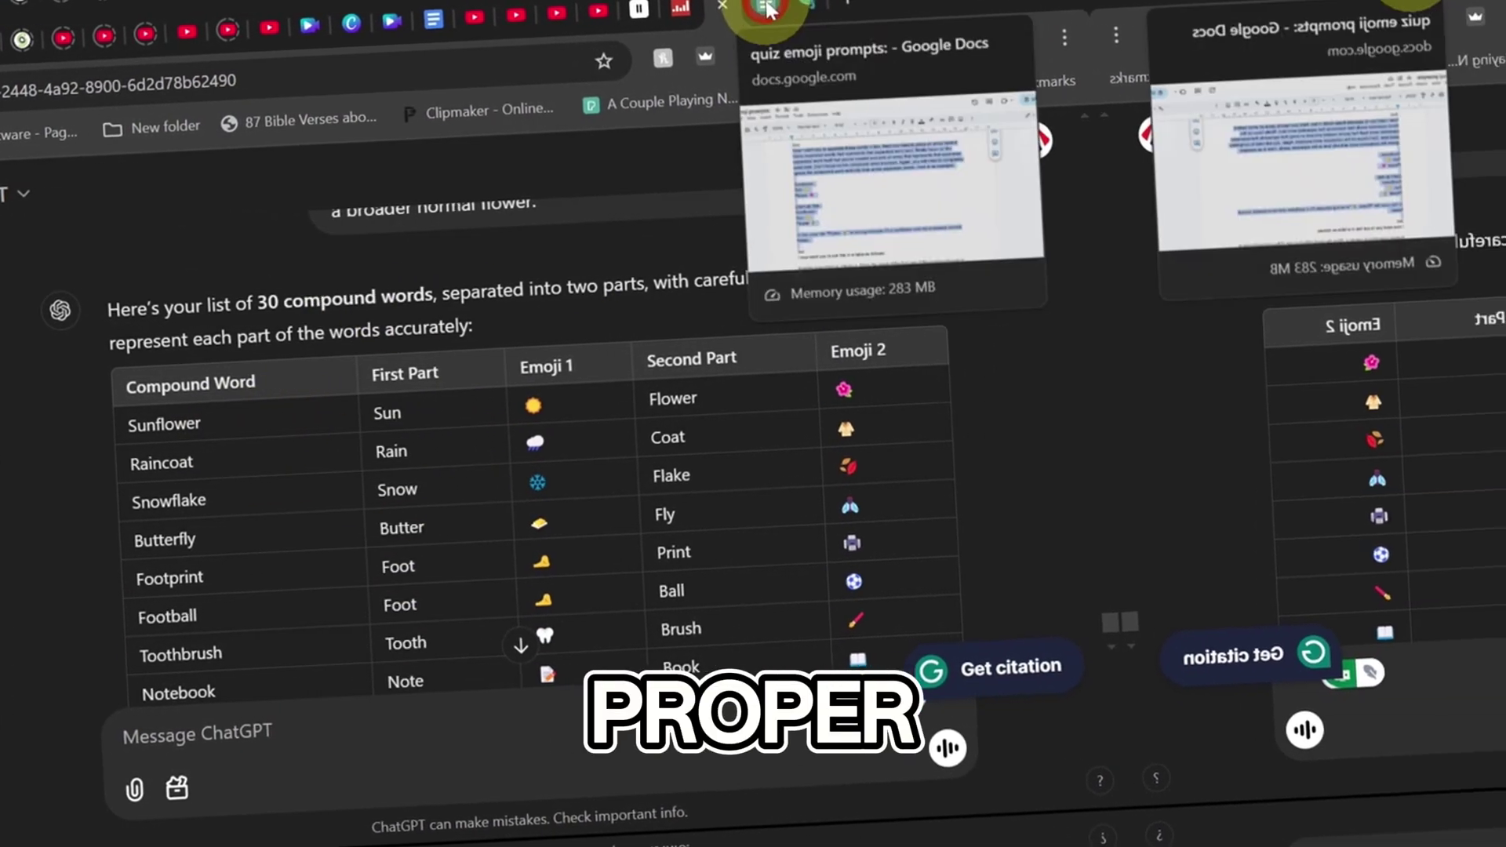
Copy the third, table-format prompt from the doc and paste it into ChatGPT.
left_click(877, 7)
left_click_drag(249, 424, 578, 615)
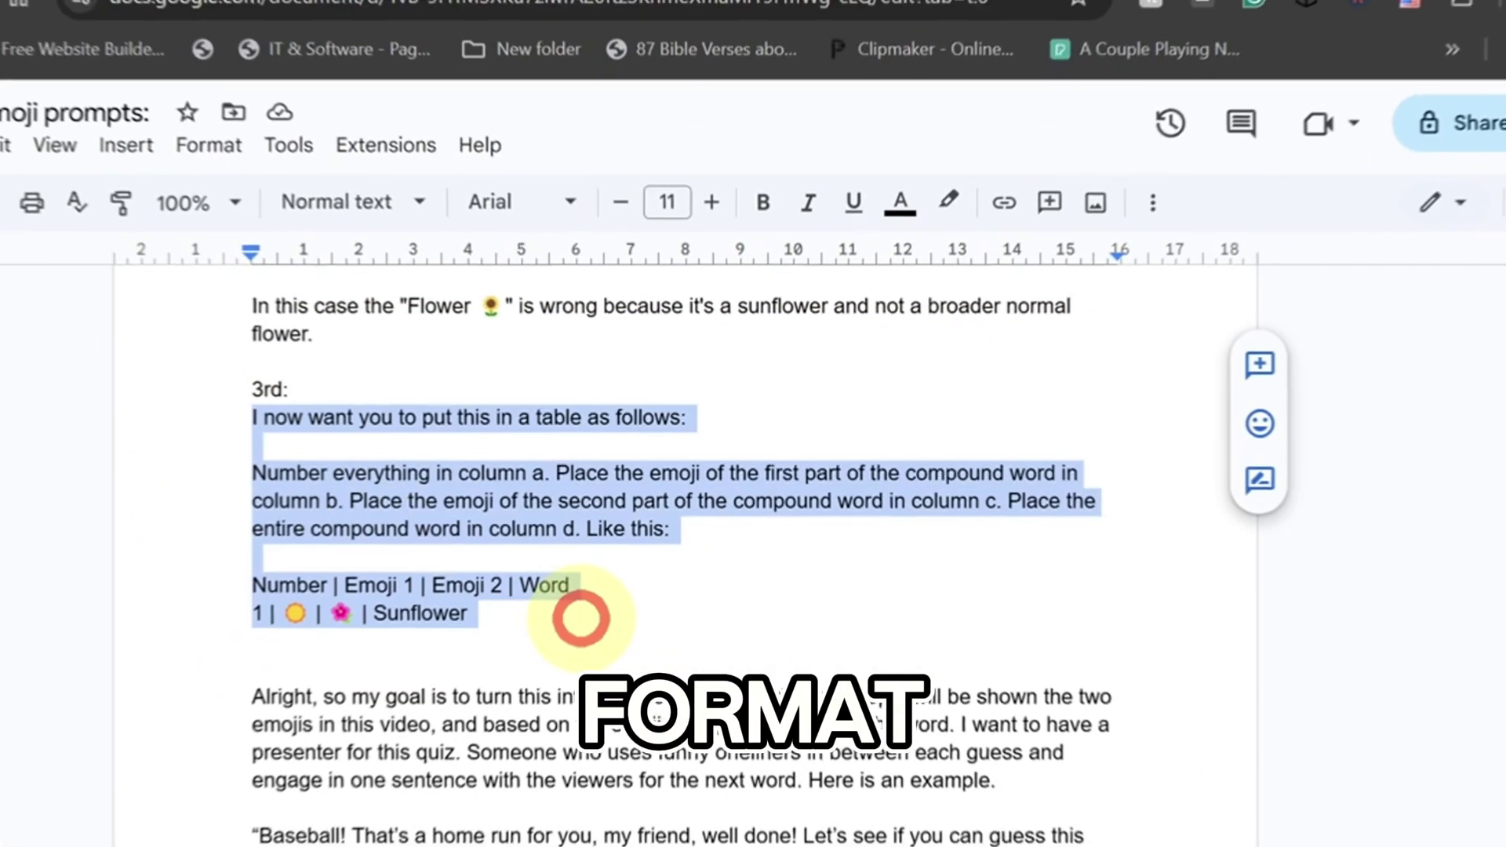
right_click(378, 478)
left_click(459, 288)
key("ctrl+shift+Tab")
left_click(538, 733)
key("ctrl+v")
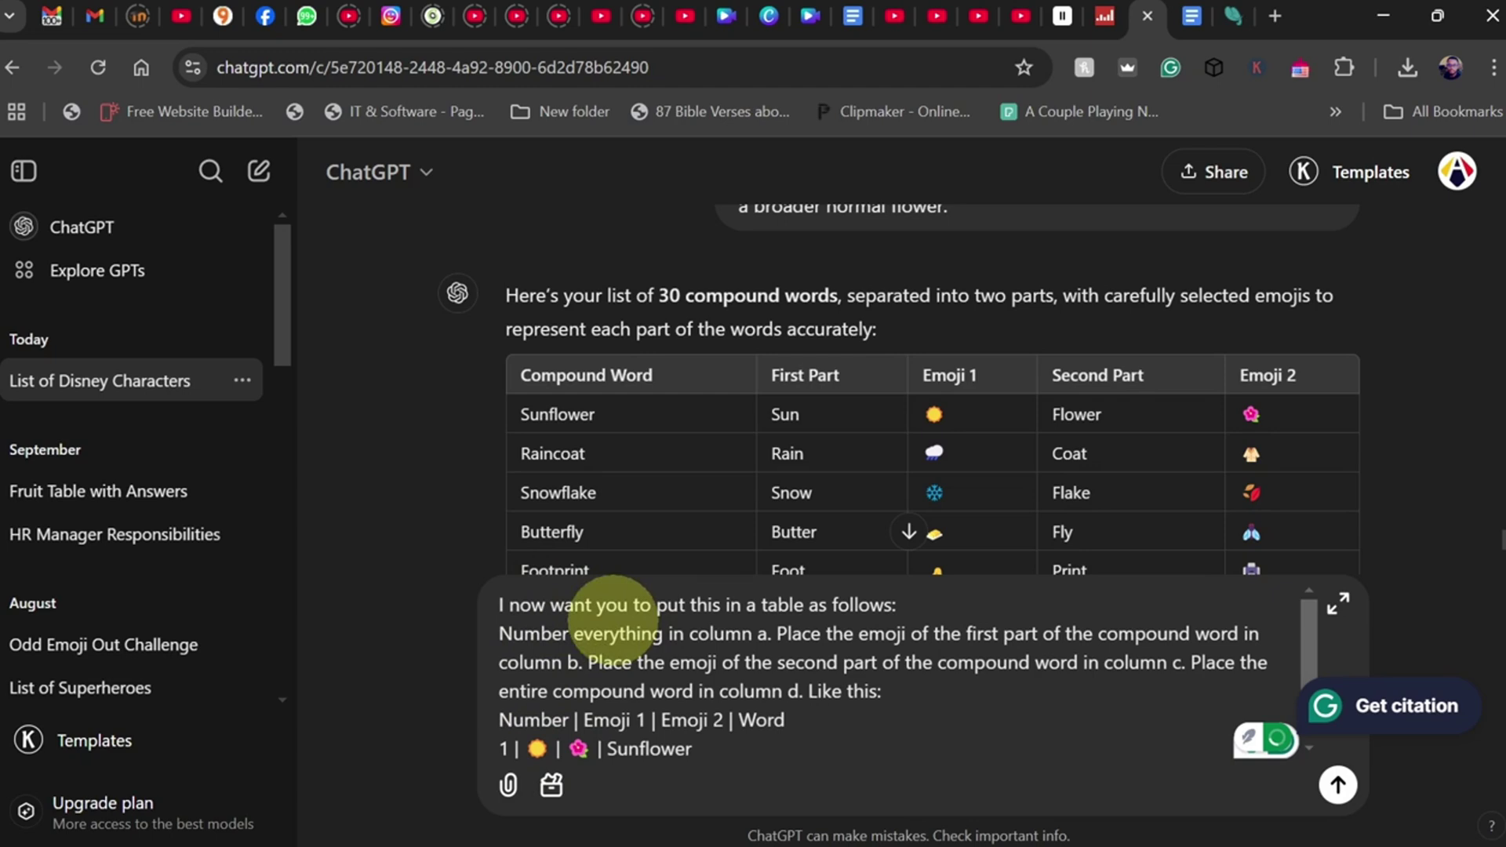
Send the table prompt and pick out Sunflower in the Number | Emoji 1 | Emoji 2 | Word reply.
scroll(693, 374, "up", 10)
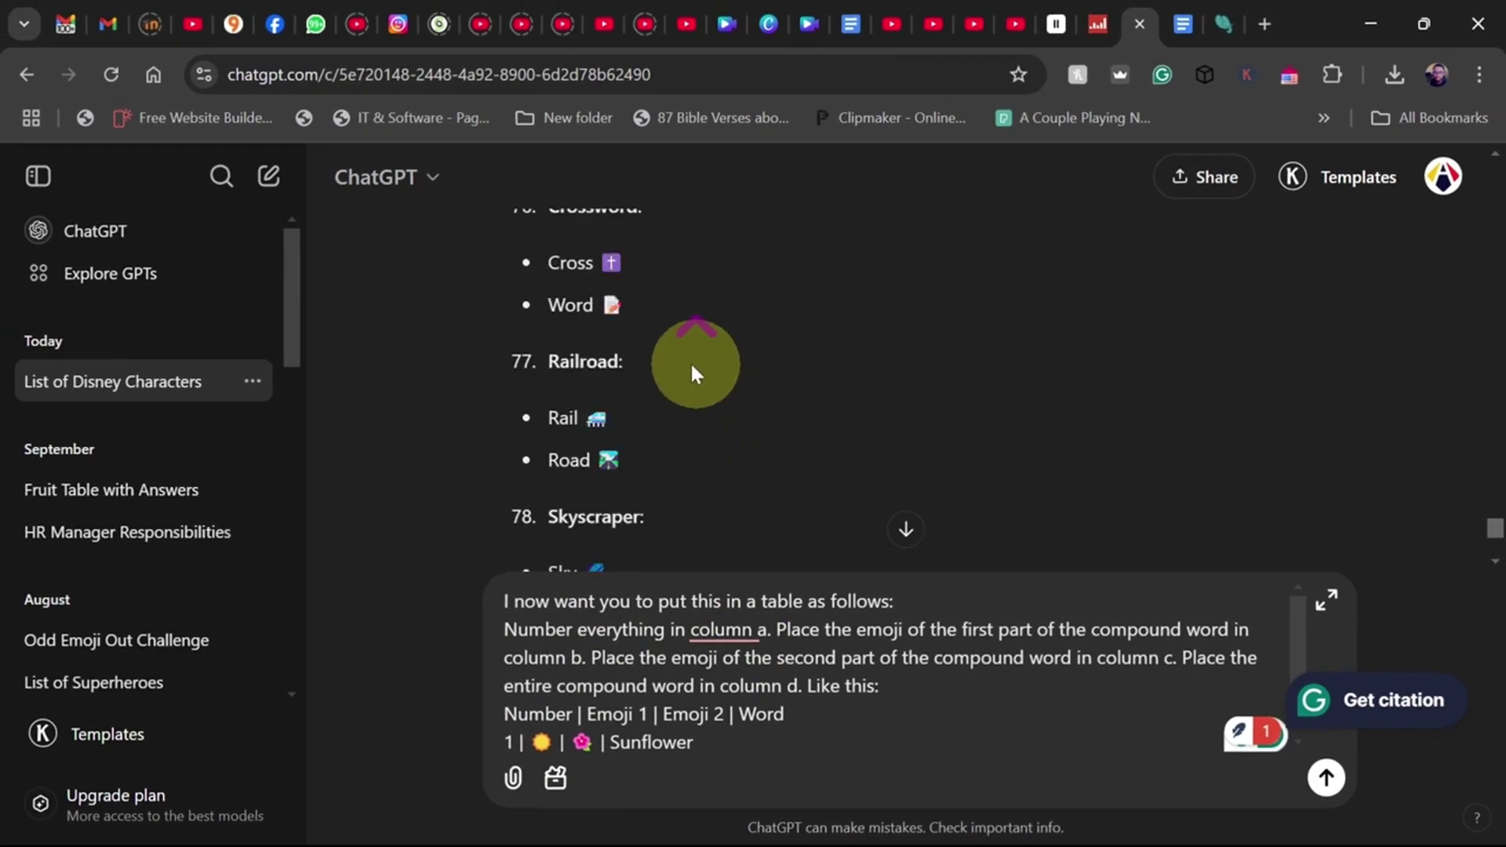
scroll(971, 416, "down", 10)
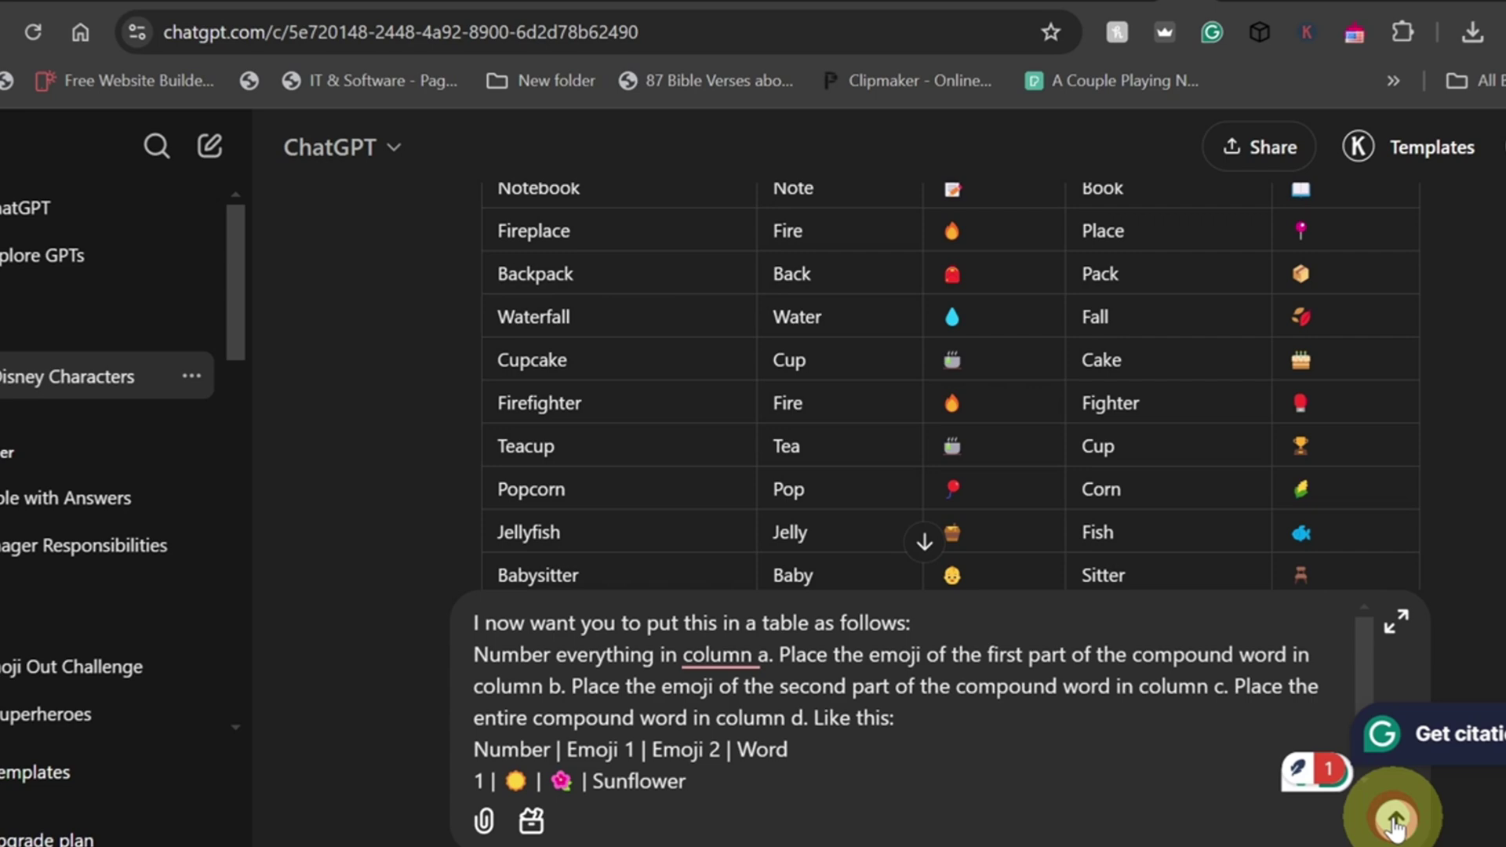
left_click(1350, 793)
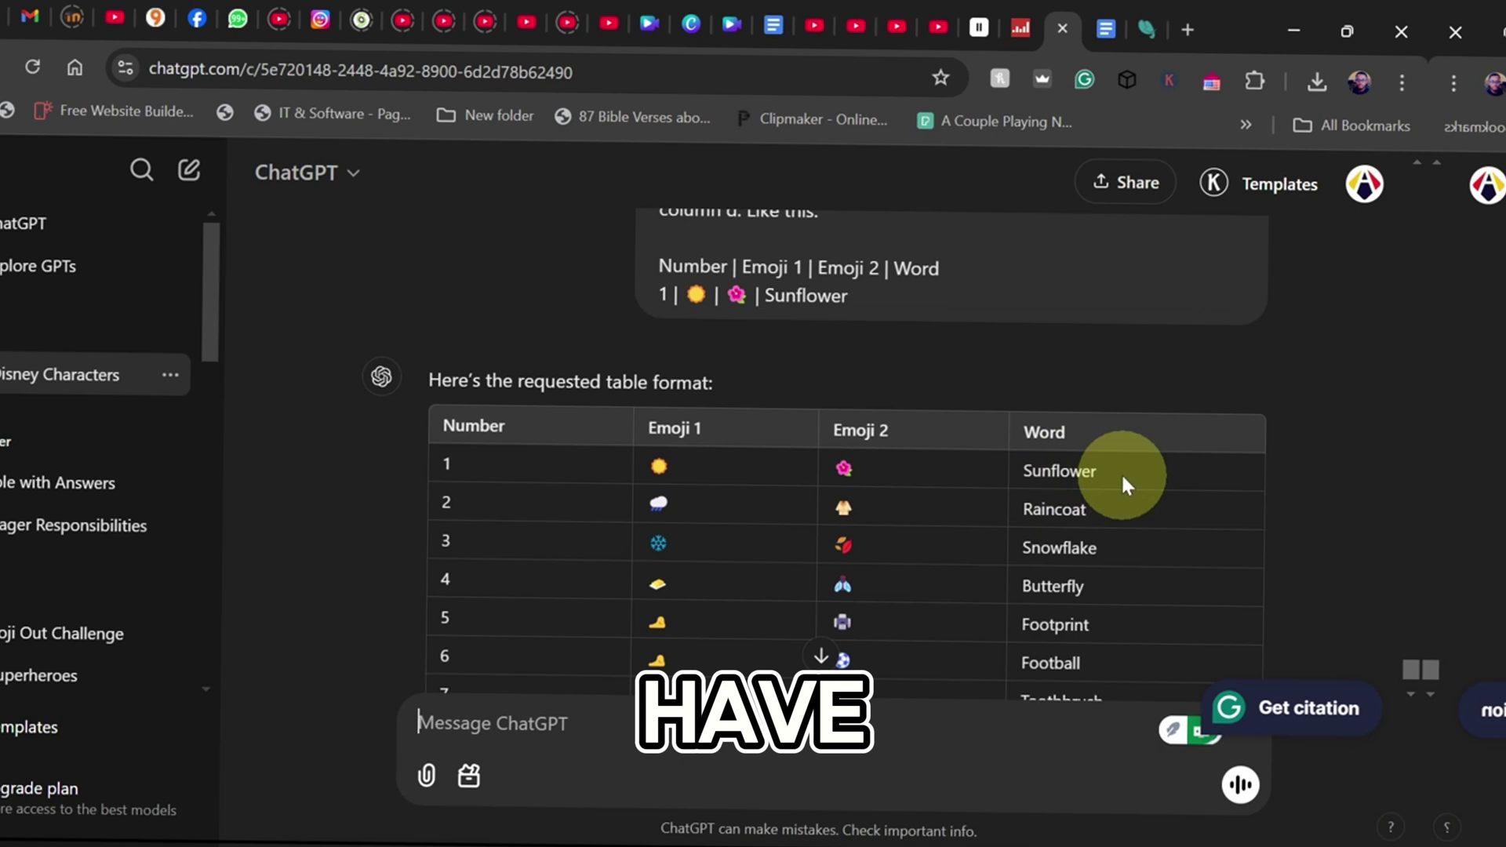
left_click_drag(1123, 476, 1015, 468)
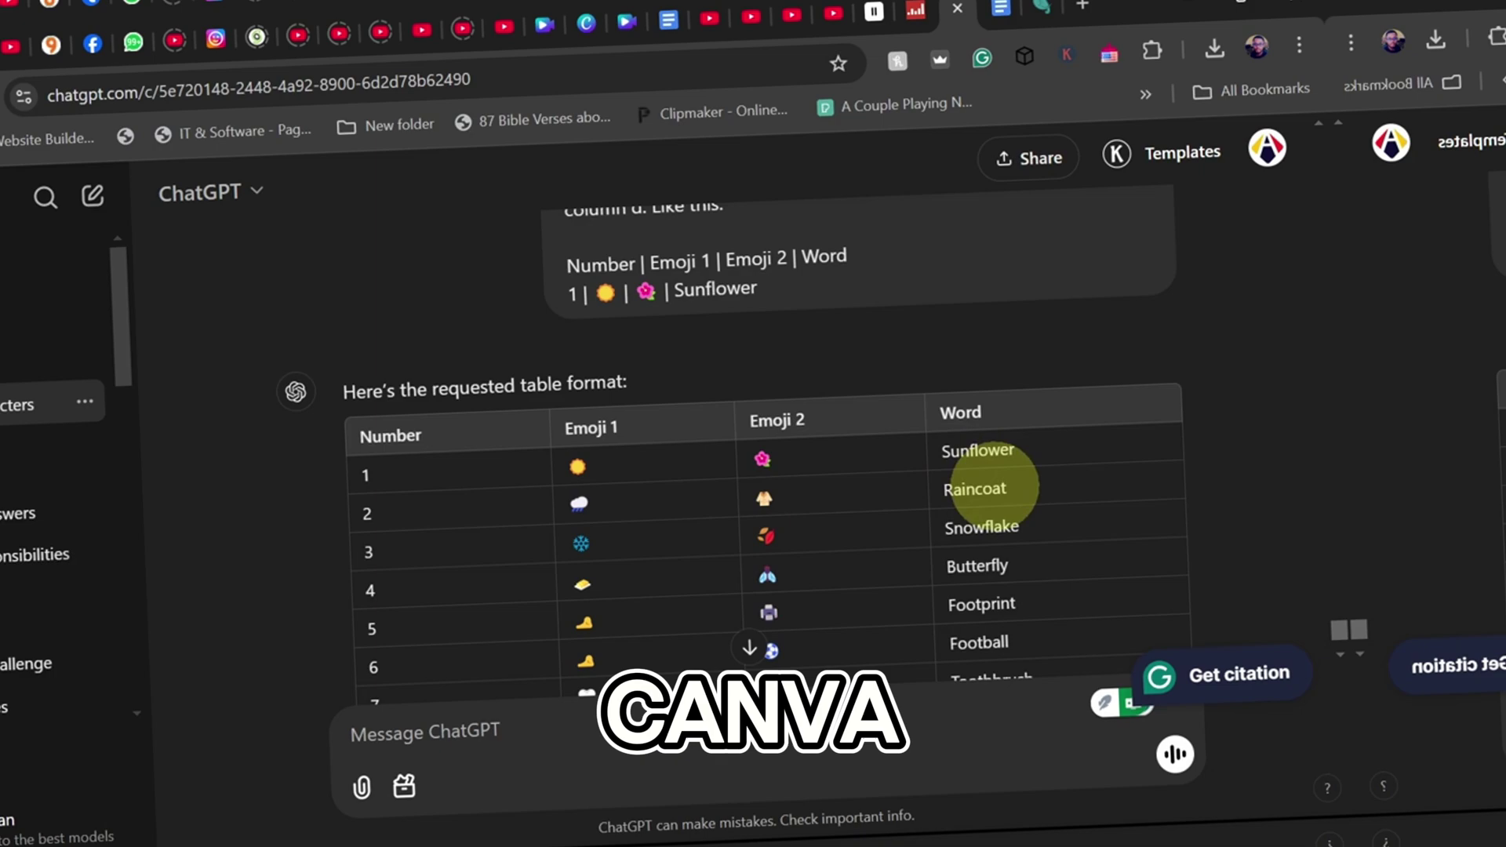
Scroll through the quiz template pages to preview the later questions.
scroll(846, 511, "down", 10)
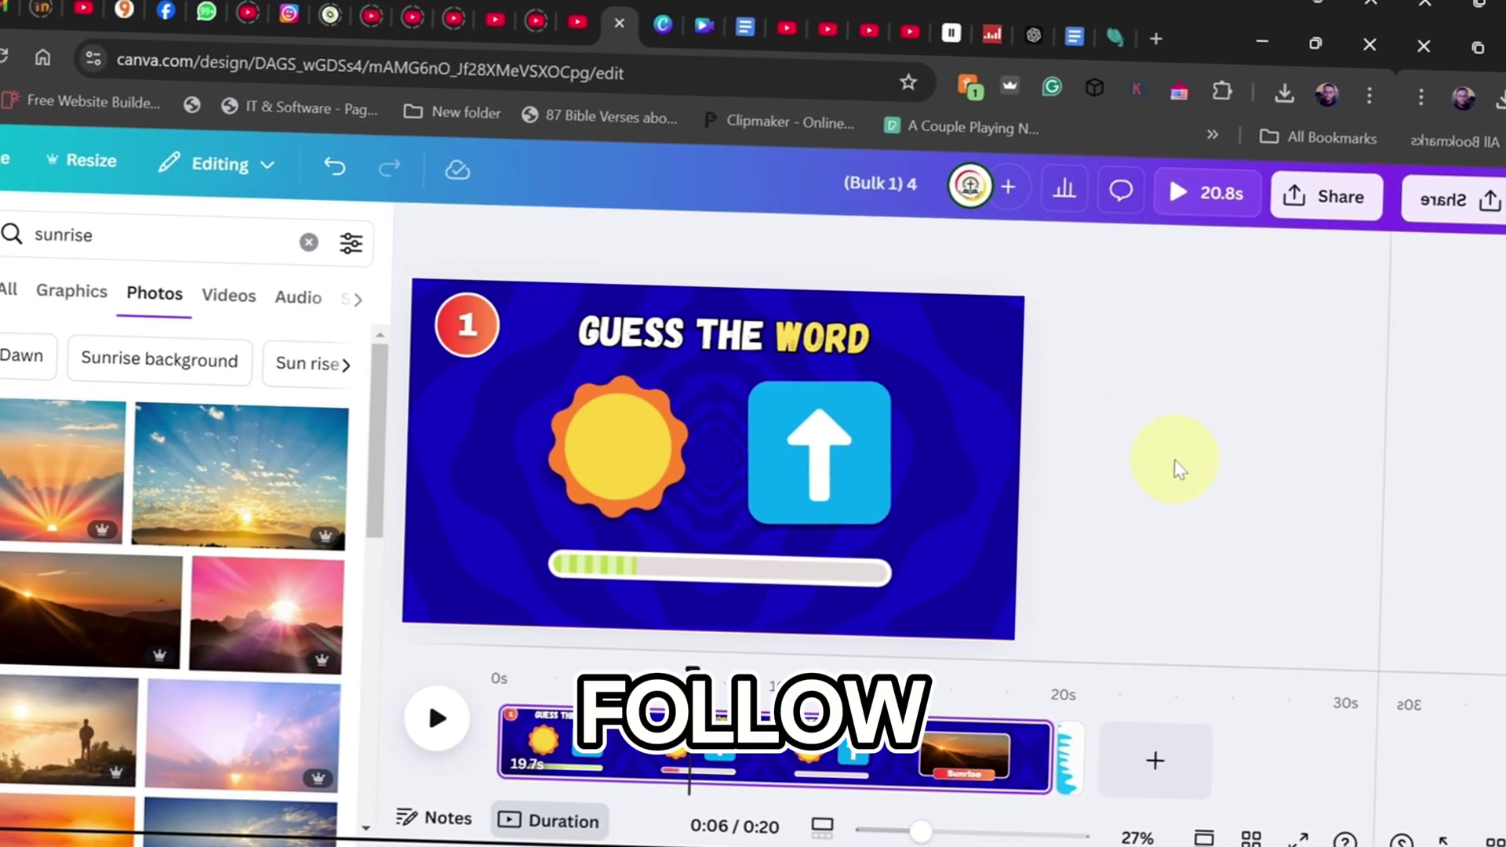
left_click_drag(721, 671, 1059, 679)
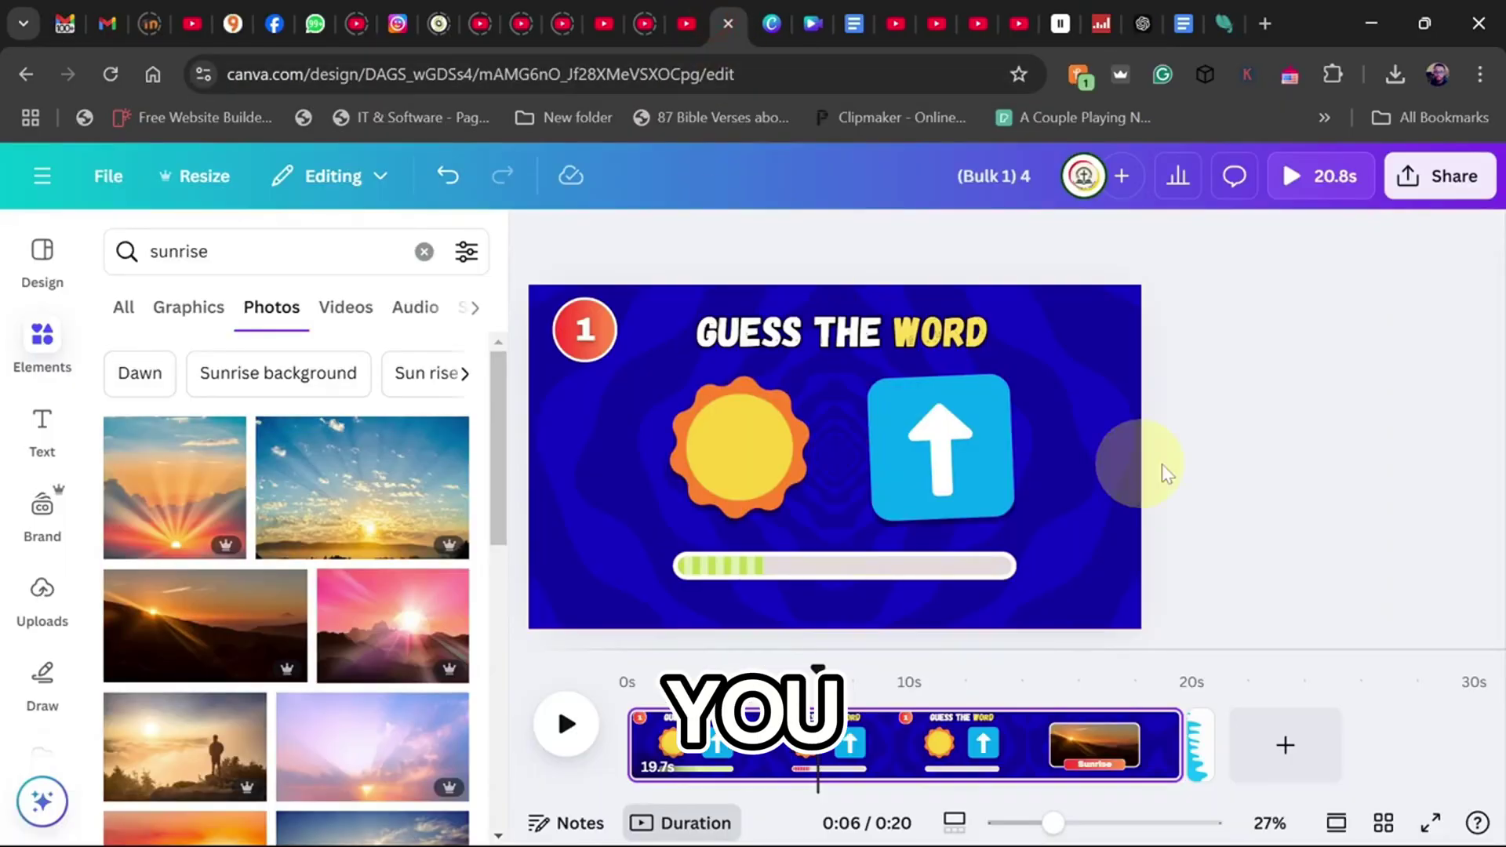
scroll(35, 589, "down", 4)
scroll(60, 622, "up", 4)
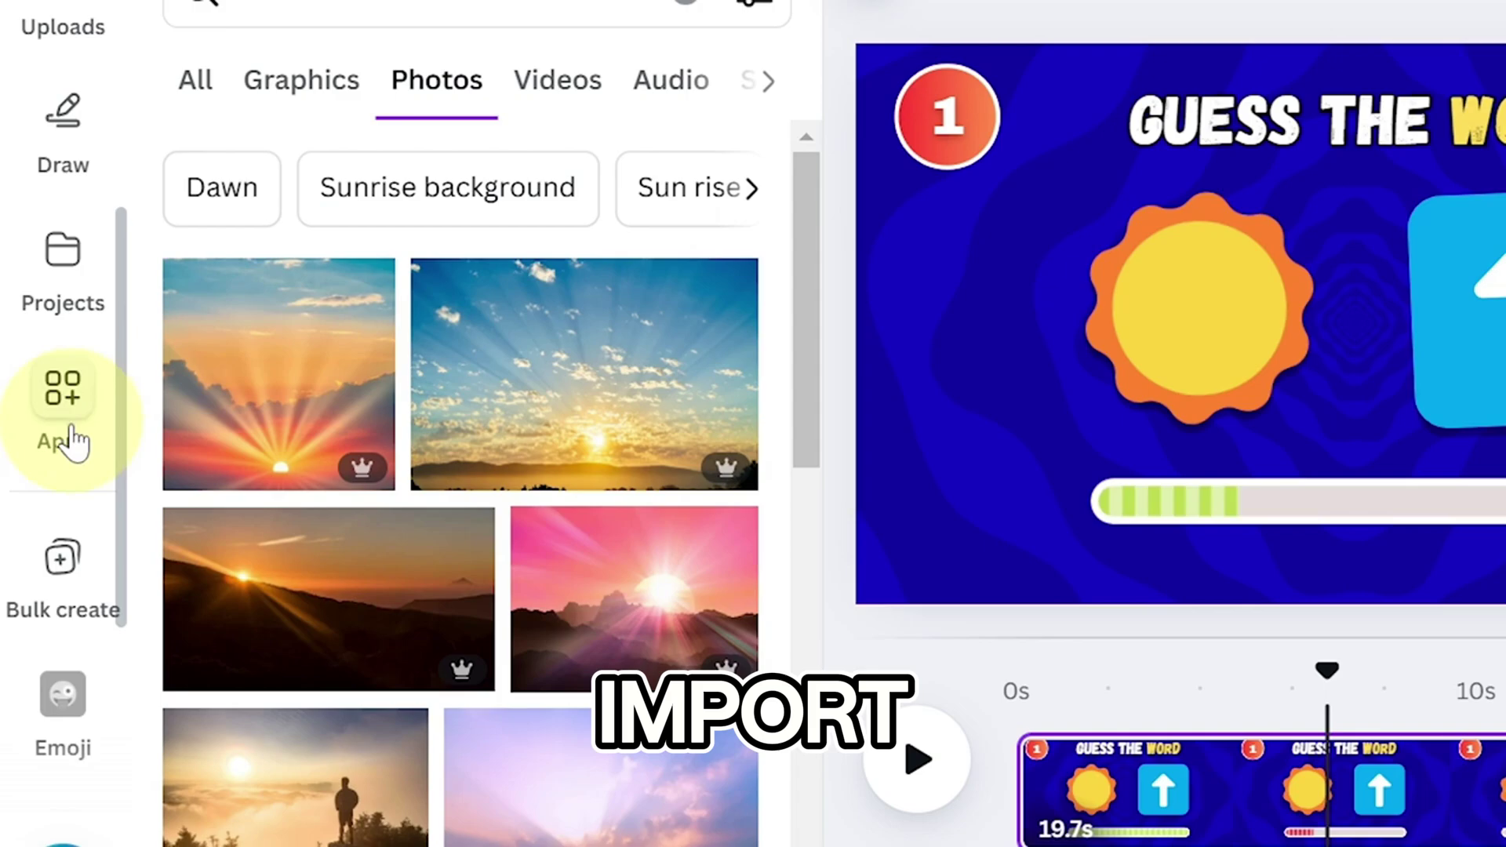
Open Bulk create and enter the emoji table as manual data.
left_click(52, 381)
left_click(379, 813)
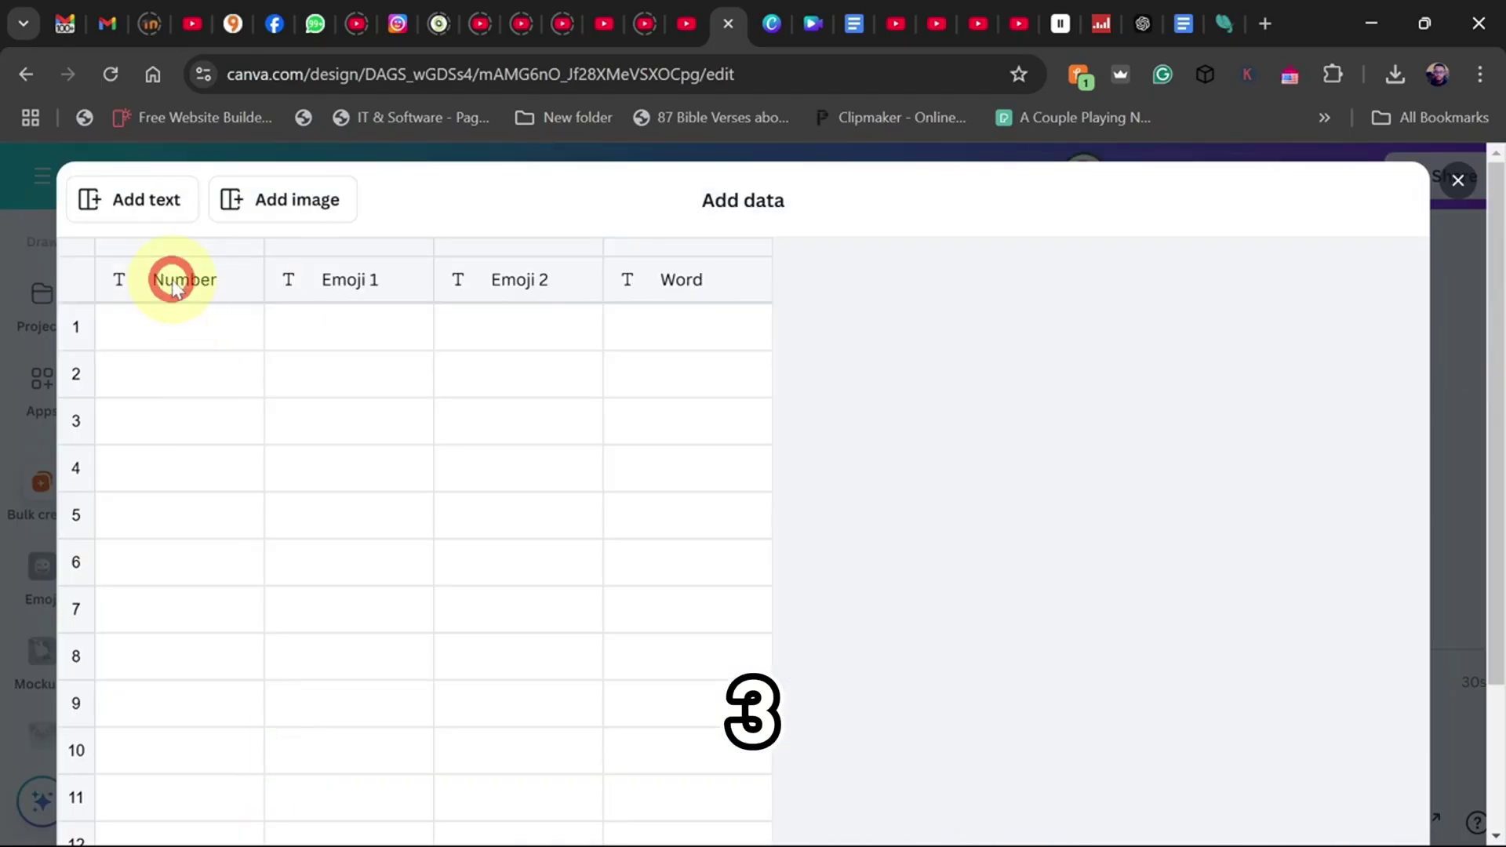
scroll(235, 353, "down", 10)
left_click(1368, 784)
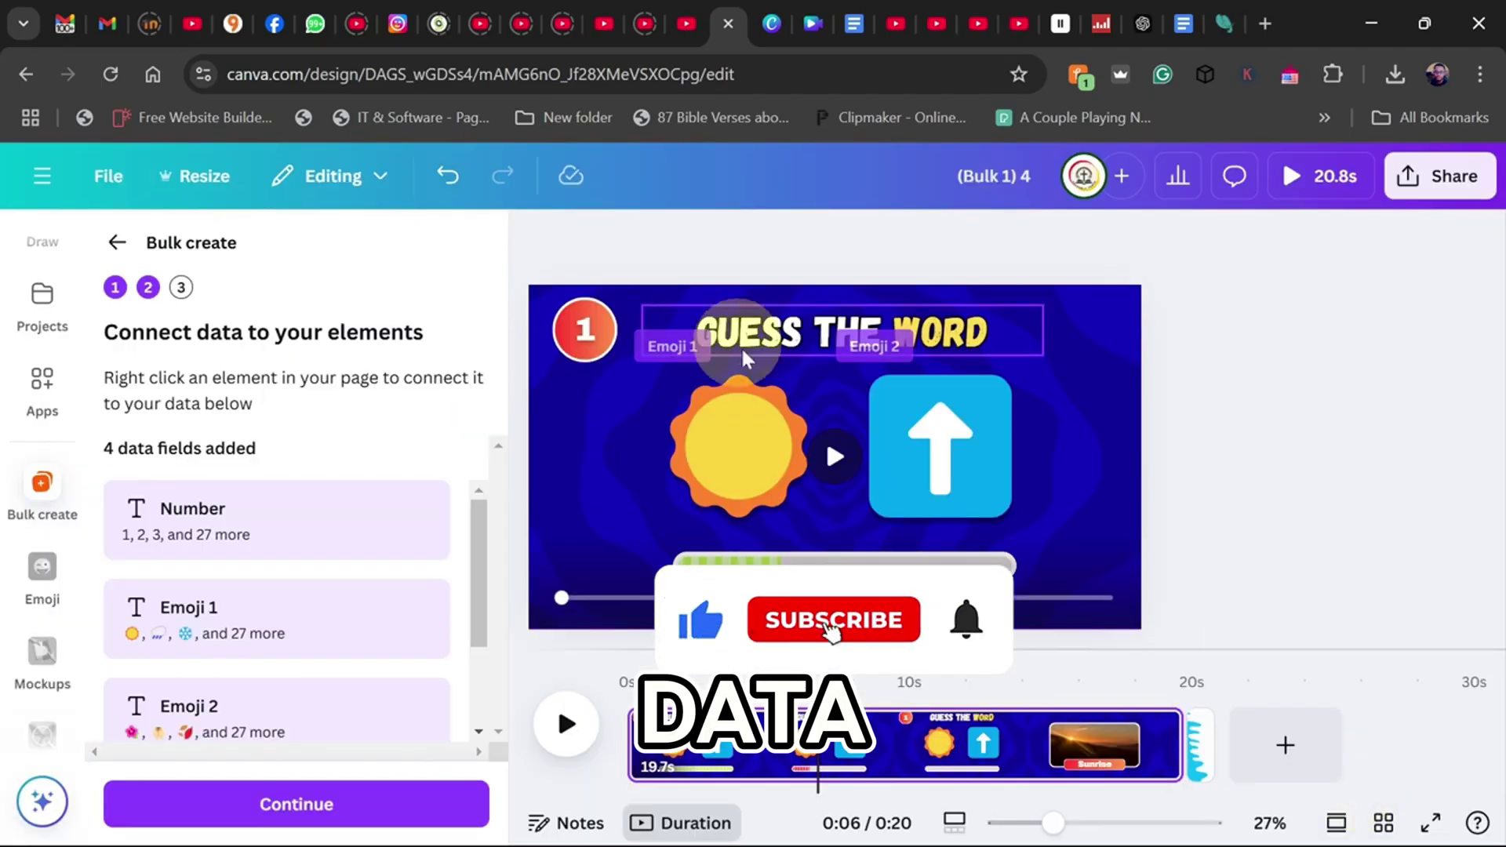
Connect the number badge to the Number field and the sun emoji to Emoji 1.
right_click(580, 329)
left_click(688, 553)
left_click(655, 420)
left_click(672, 243)
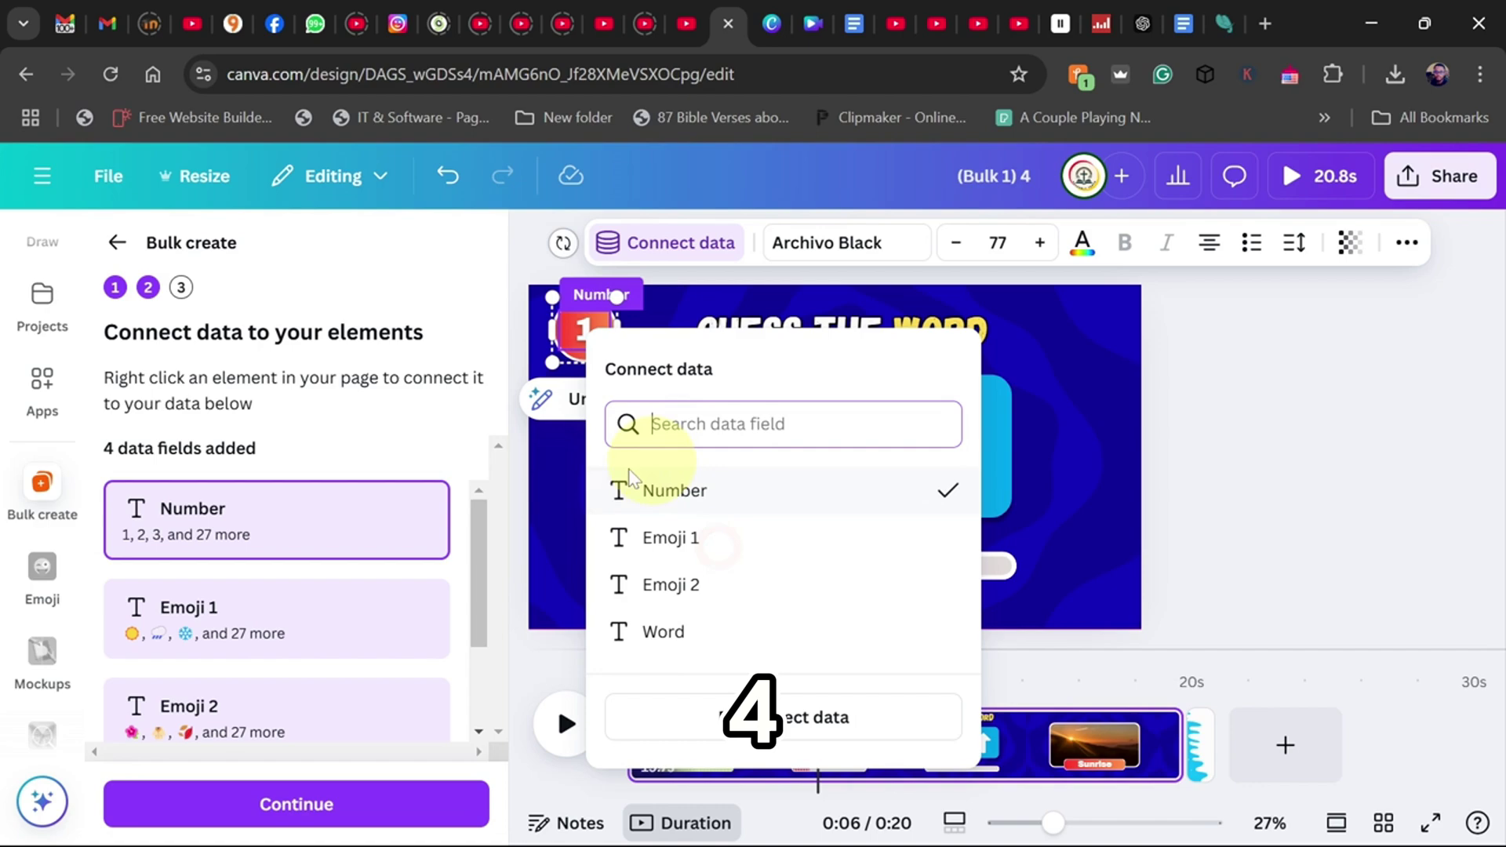
left_click(672, 536)
Connect the arrow emoji to Emoji 2 and the answer-page text to the Word field.
right_click(744, 463)
left_click(851, 552)
left_click(910, 653)
left_click(975, 682)
left_click(784, 545)
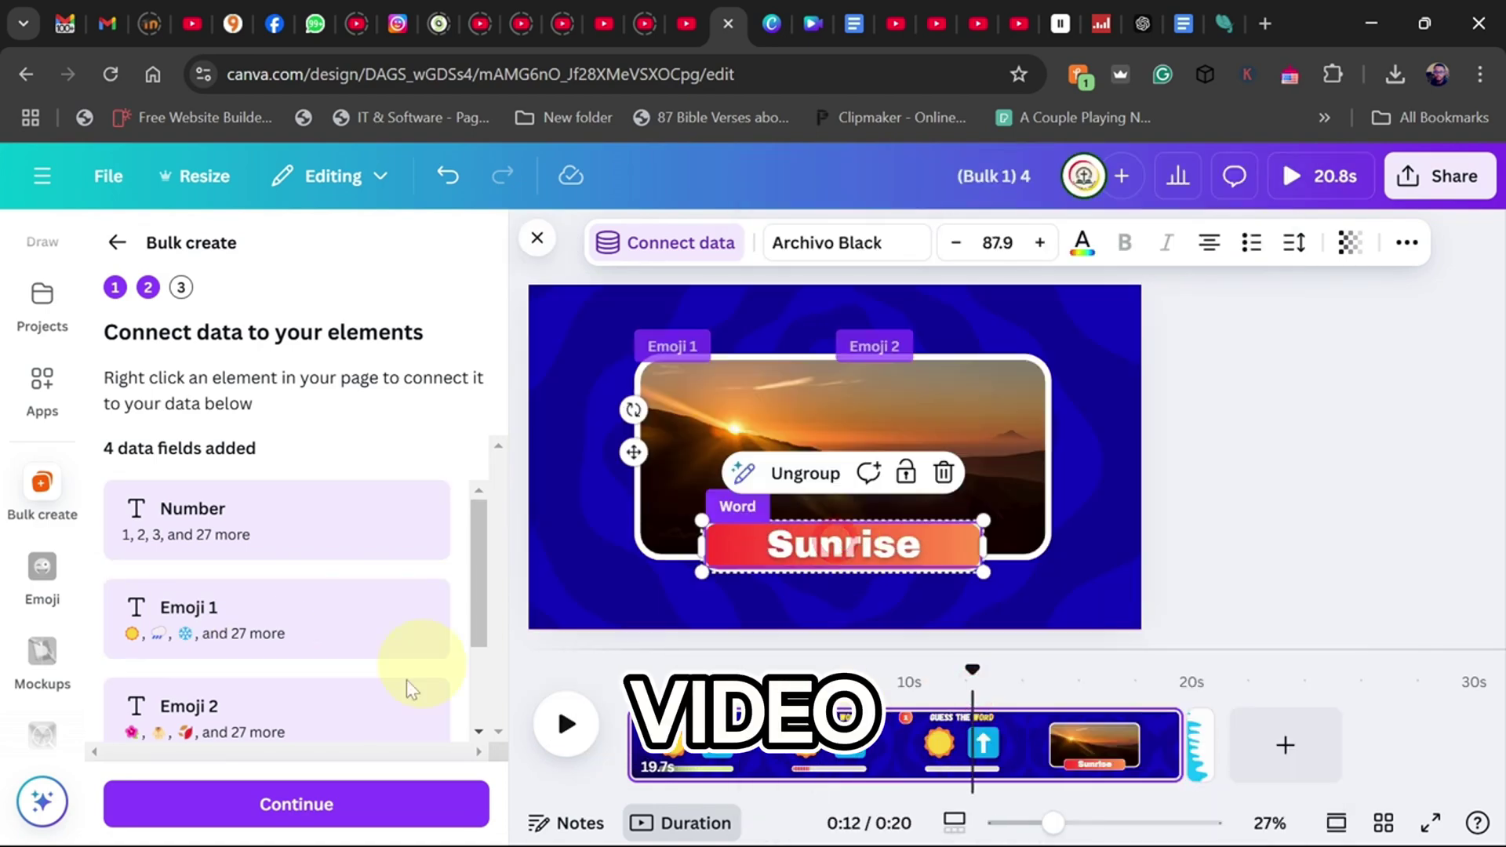
left_click(672, 242)
left_click(903, 700)
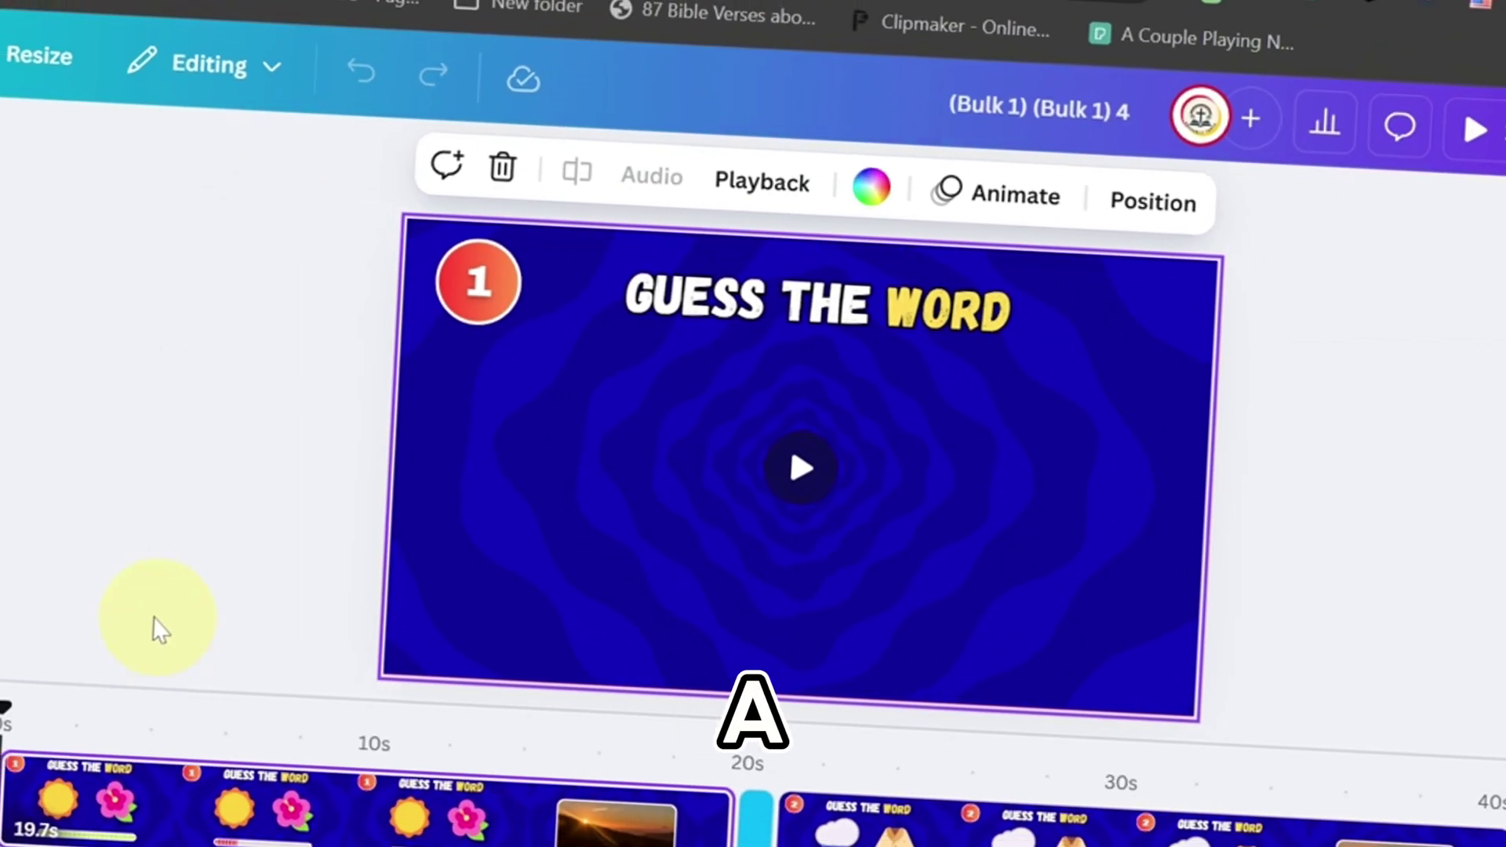
left_click(249, 692)
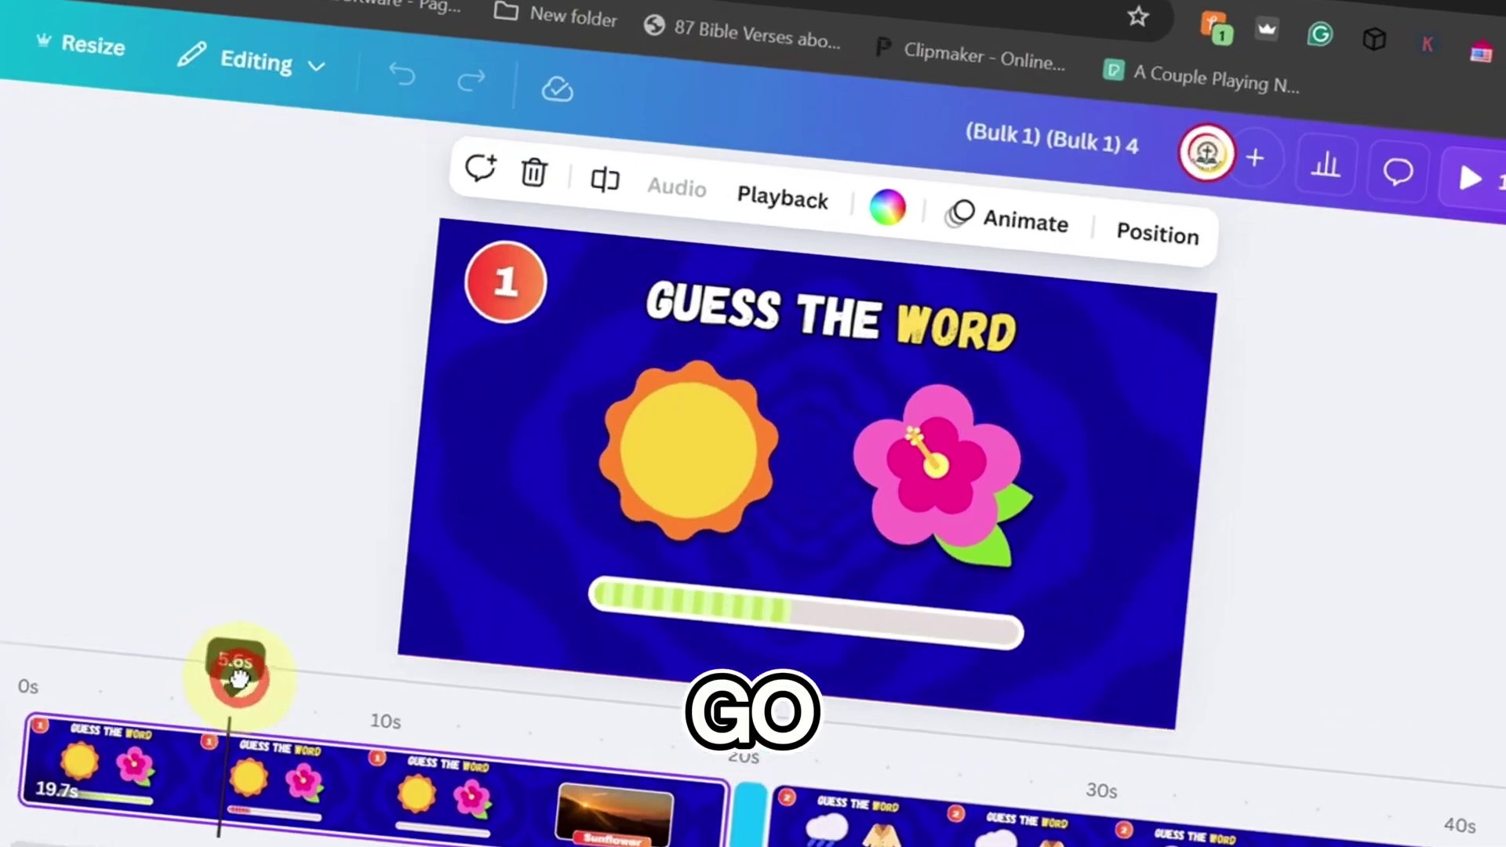
left_click_drag(238, 676, 655, 745)
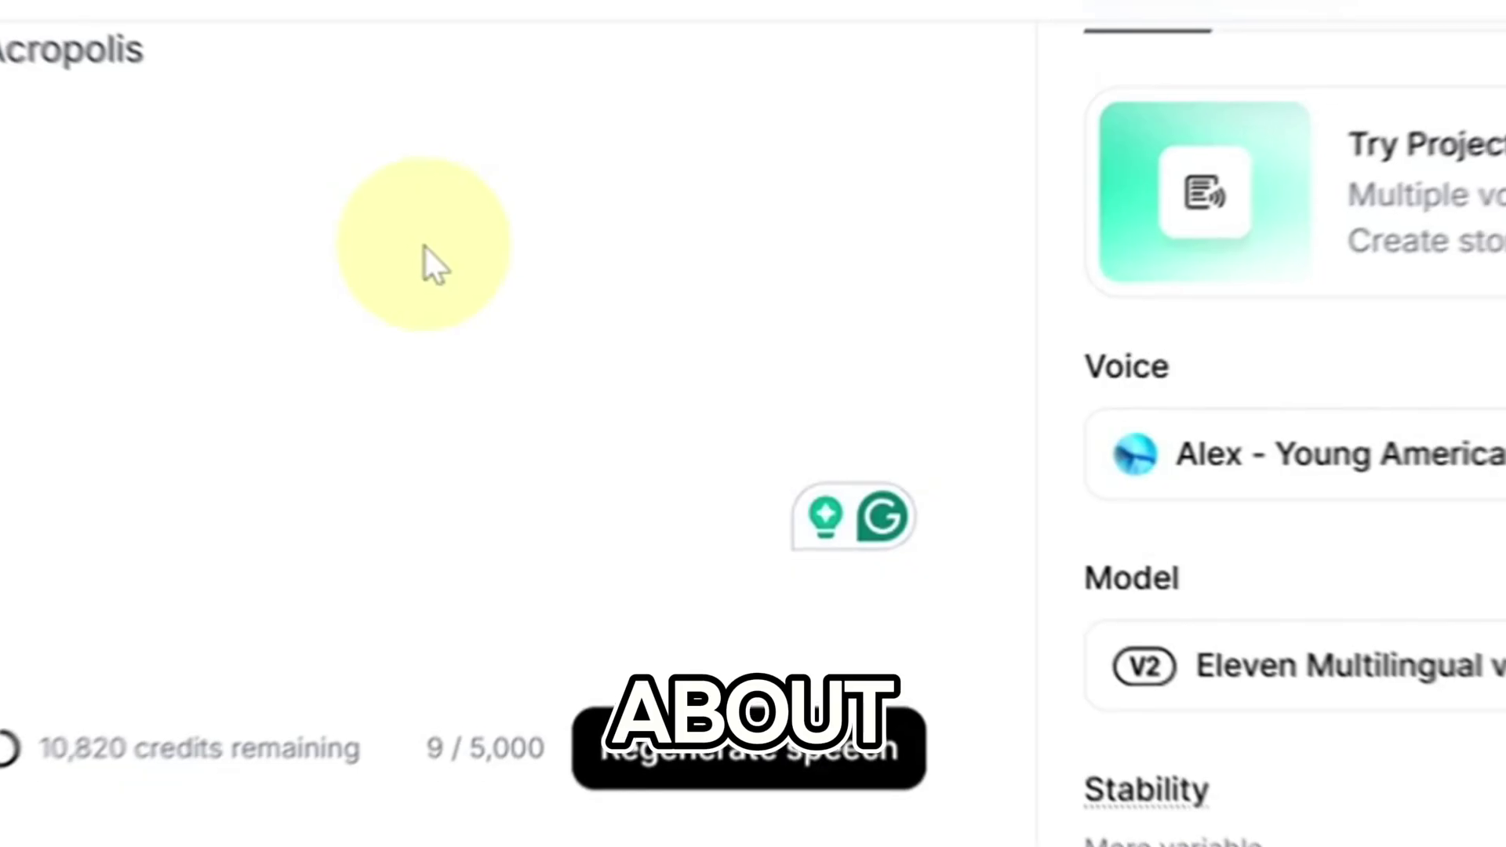
Replace the ElevenLabs sample text with the pasted Sunflower quiz line.
left_click_drag(350, 144, 155, 152)
type("\"Sunflower! A blooming start to the quiz!\" <break time=\"1.5s\"/> \"Let’s see if you can guess this one!\"")
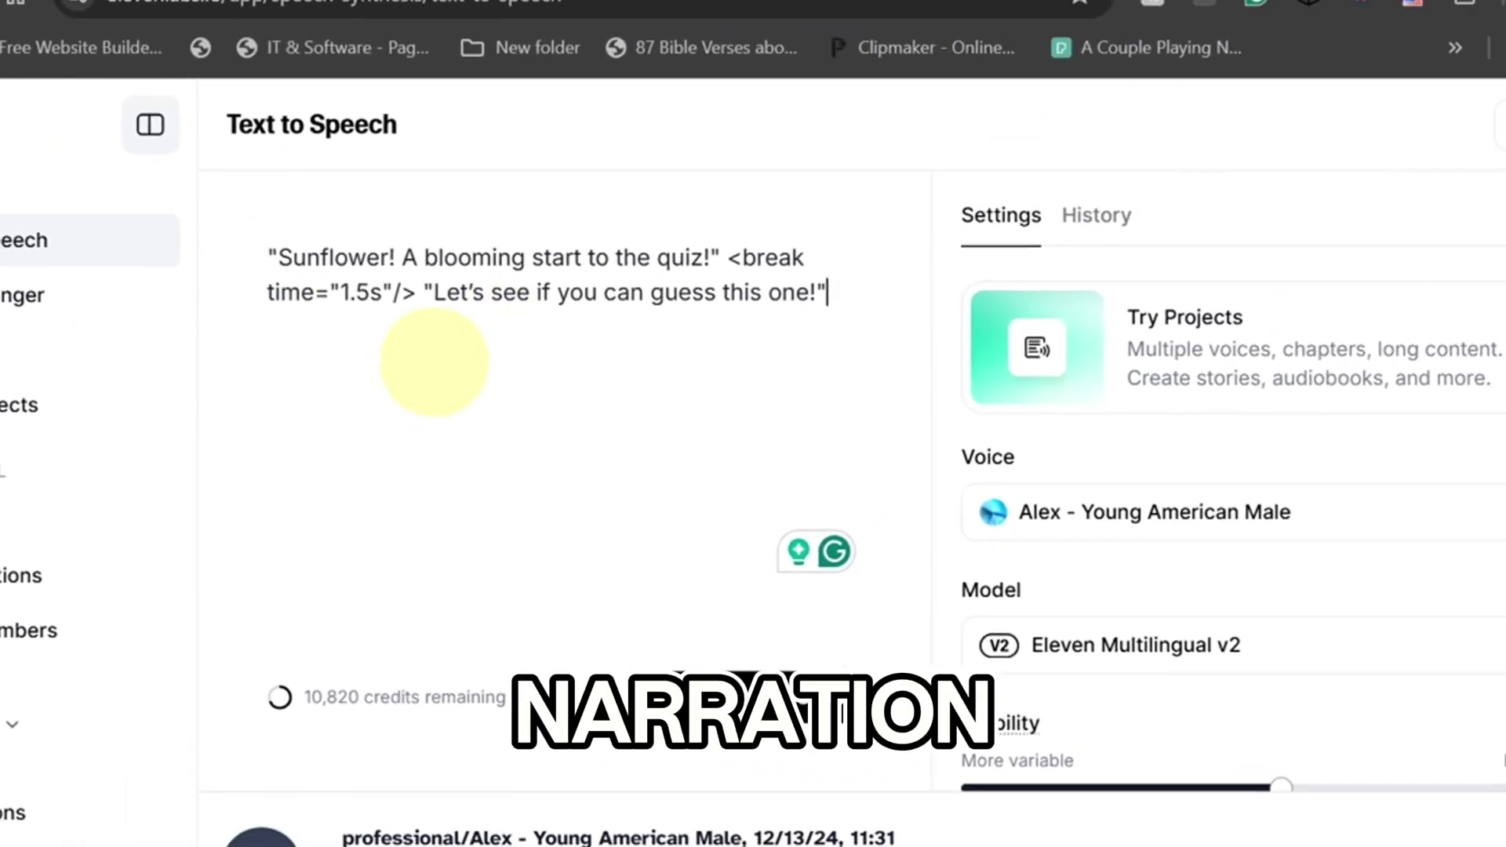
left_click(265, 243)
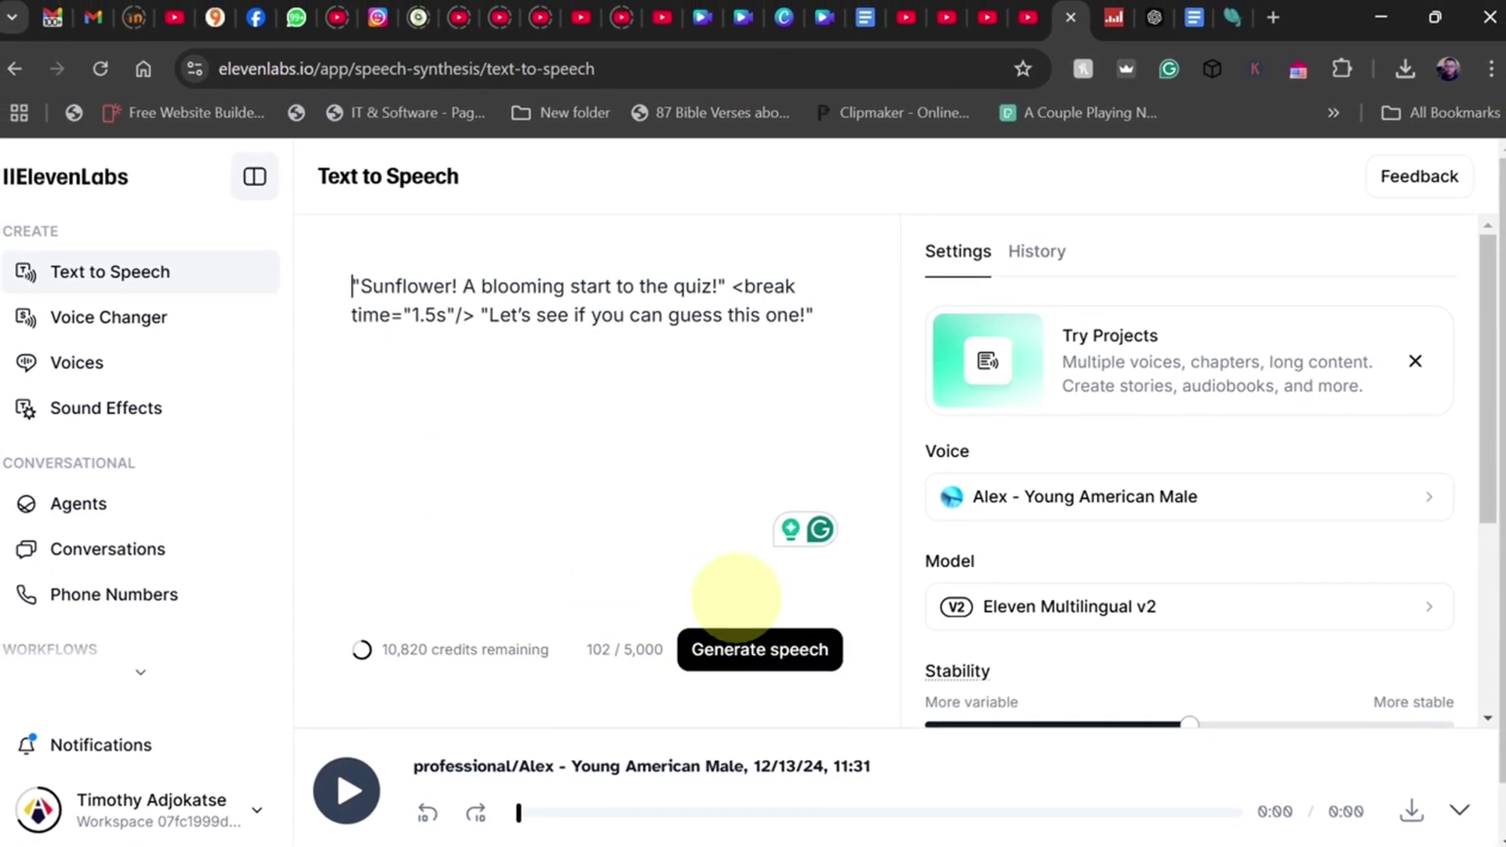
Generate the 6-second Alex voiceover, download it and drag the file into Canva.
left_click(742, 651)
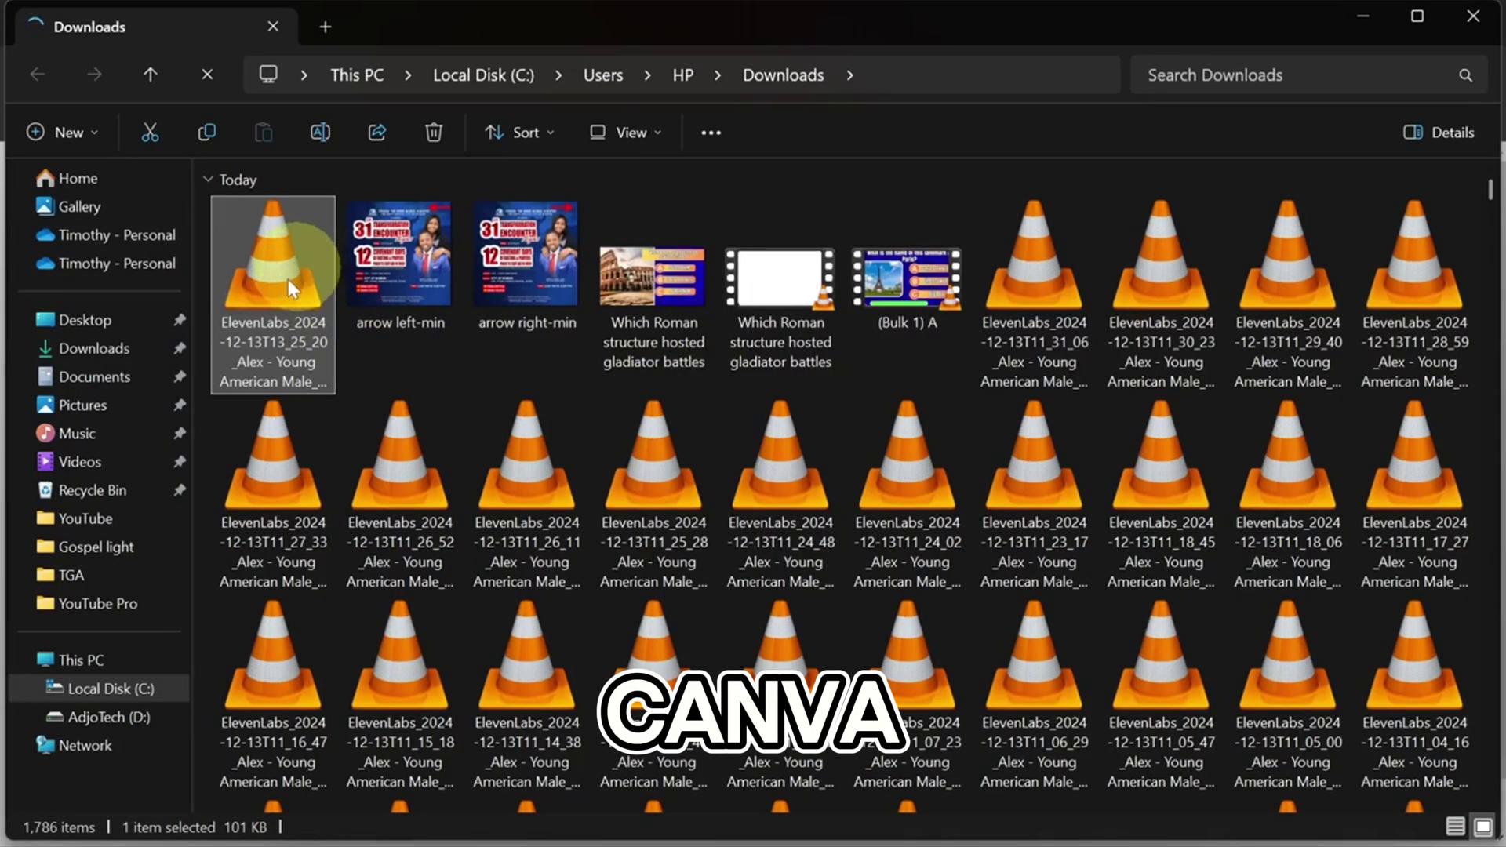
left_click_drag(288, 279, 863, 740)
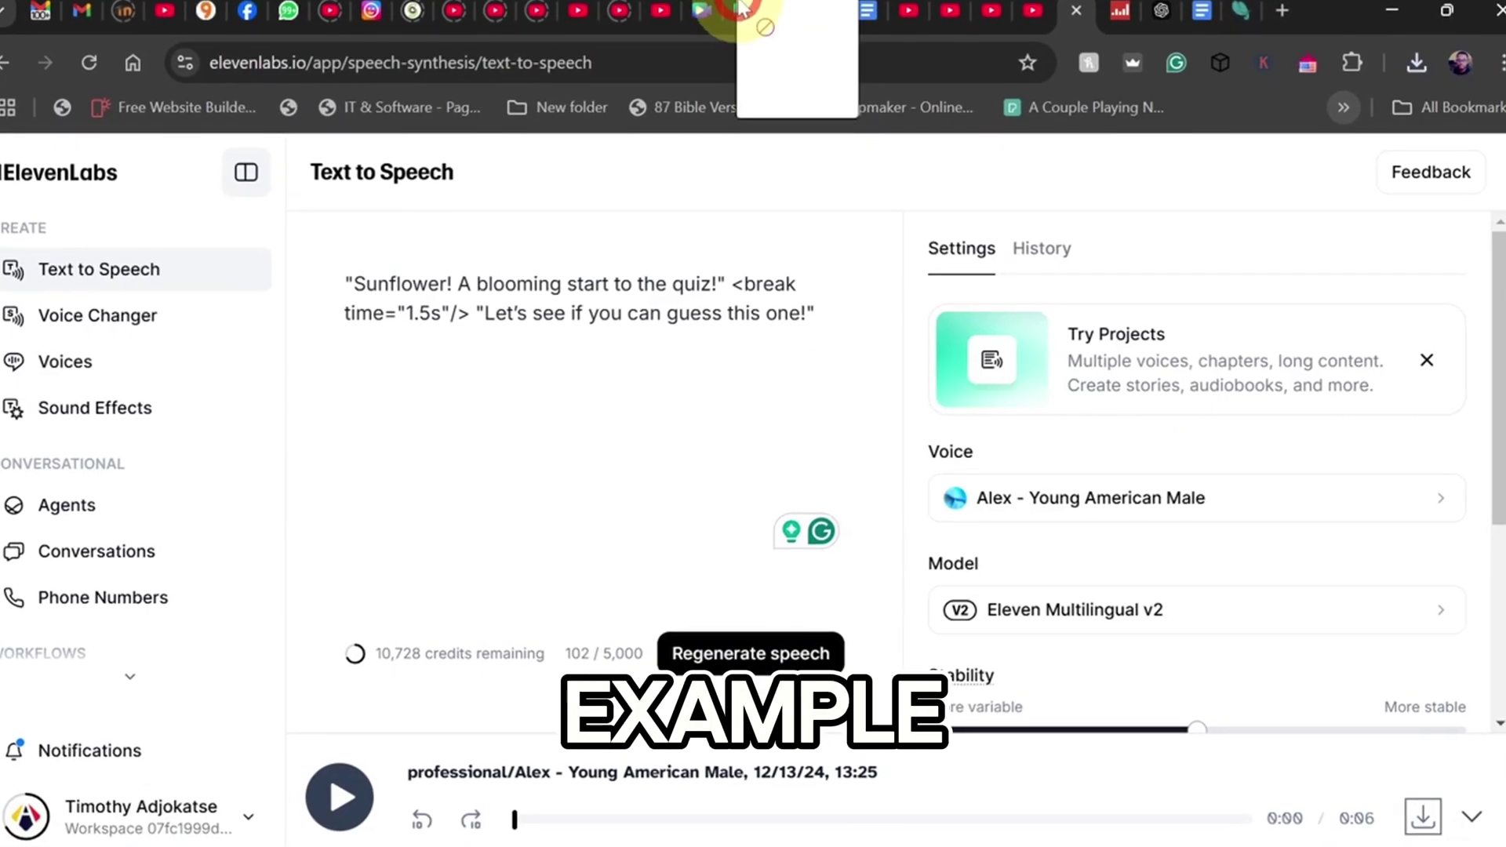
left_click_drag(742, 12, 261, 559)
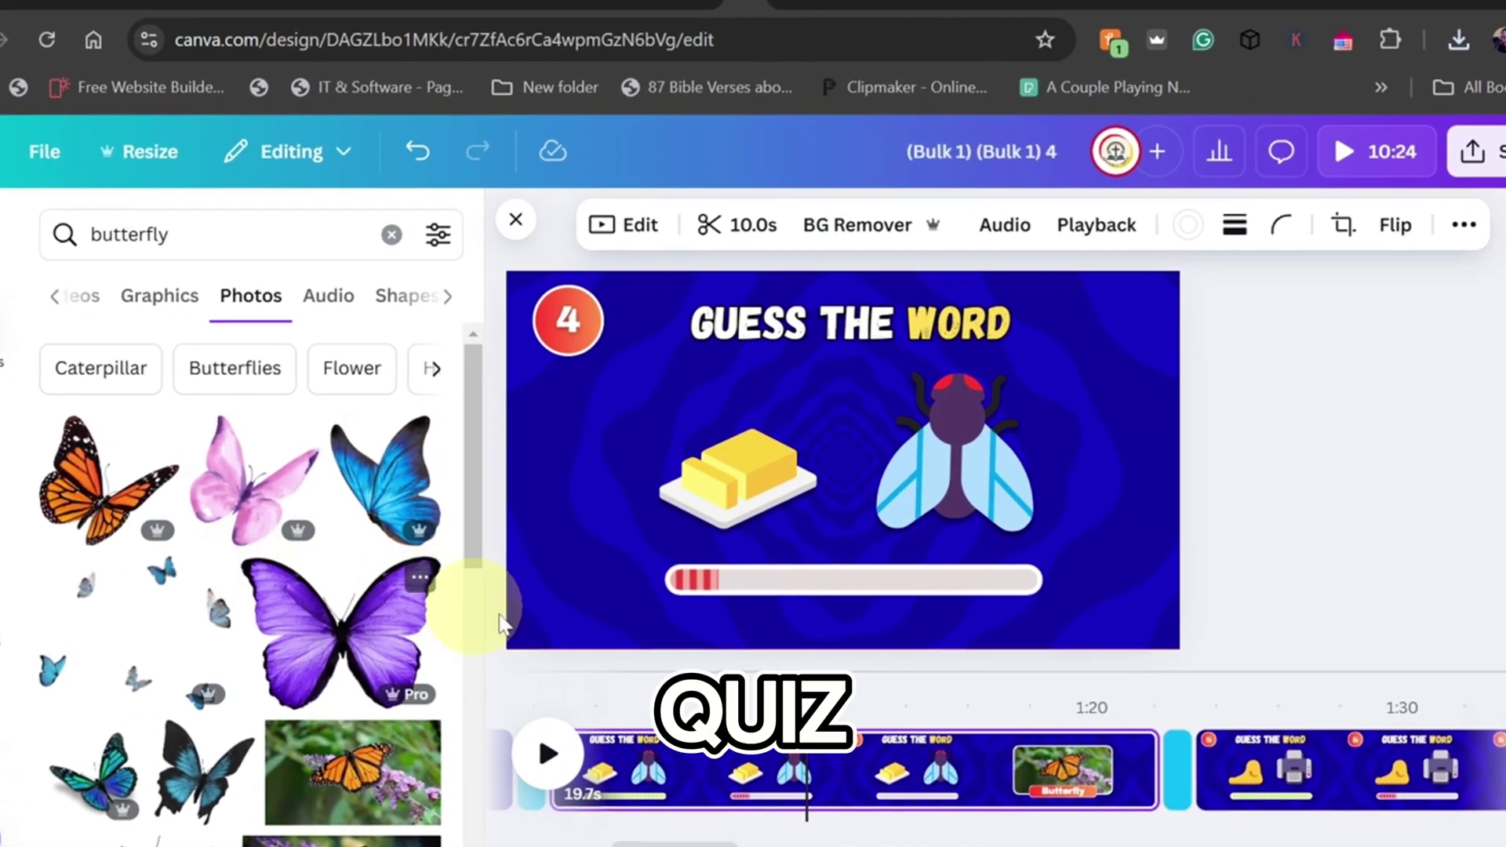
Add the 6.5 s ElevenLabs voiceover to the timeline at the Sunflower answer page.
left_click_drag(658, 844, 488, 840)
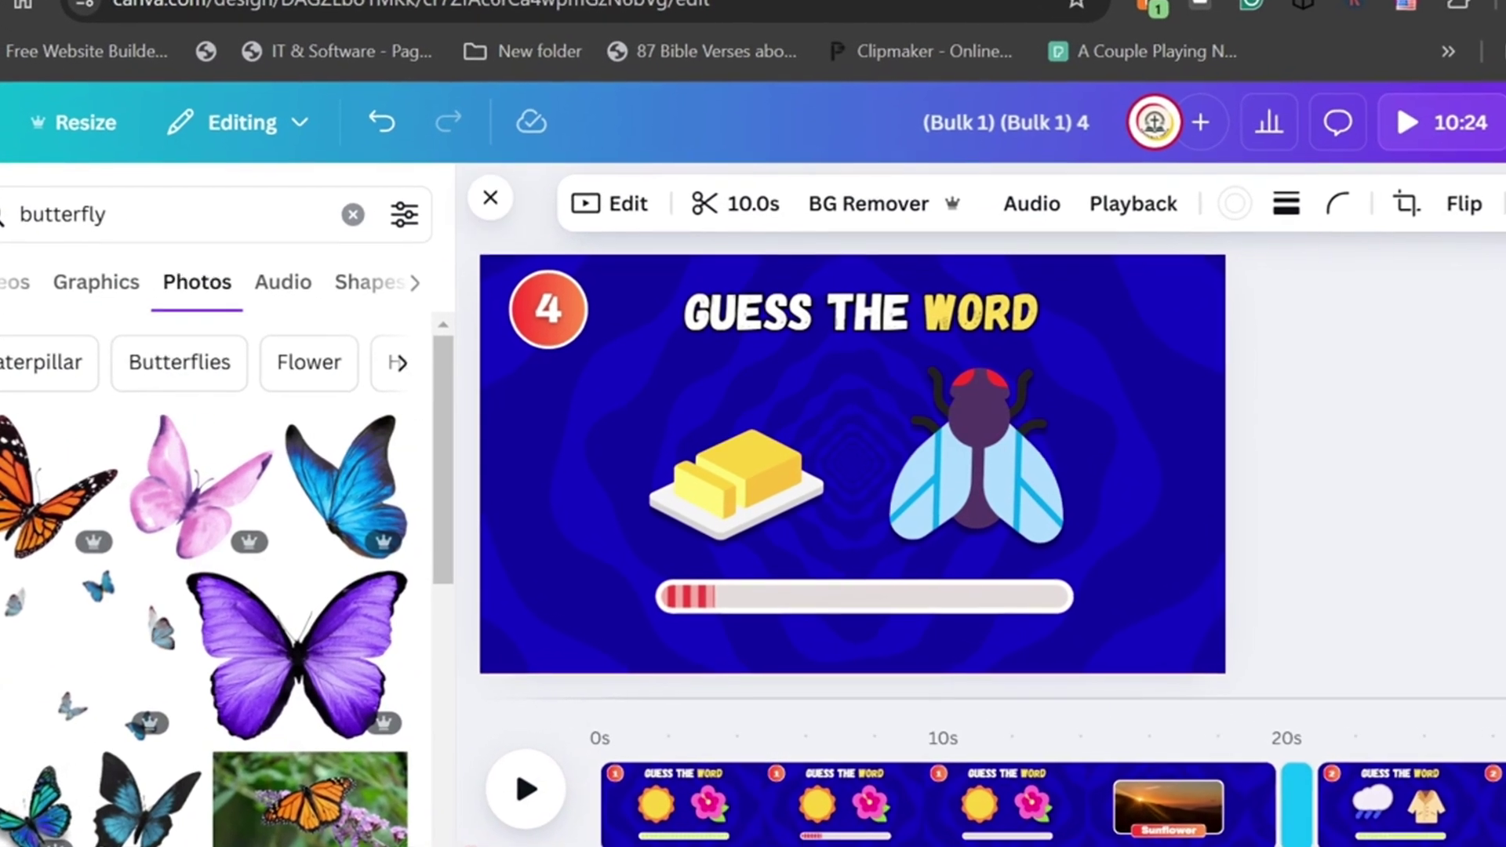
left_click(857, 588)
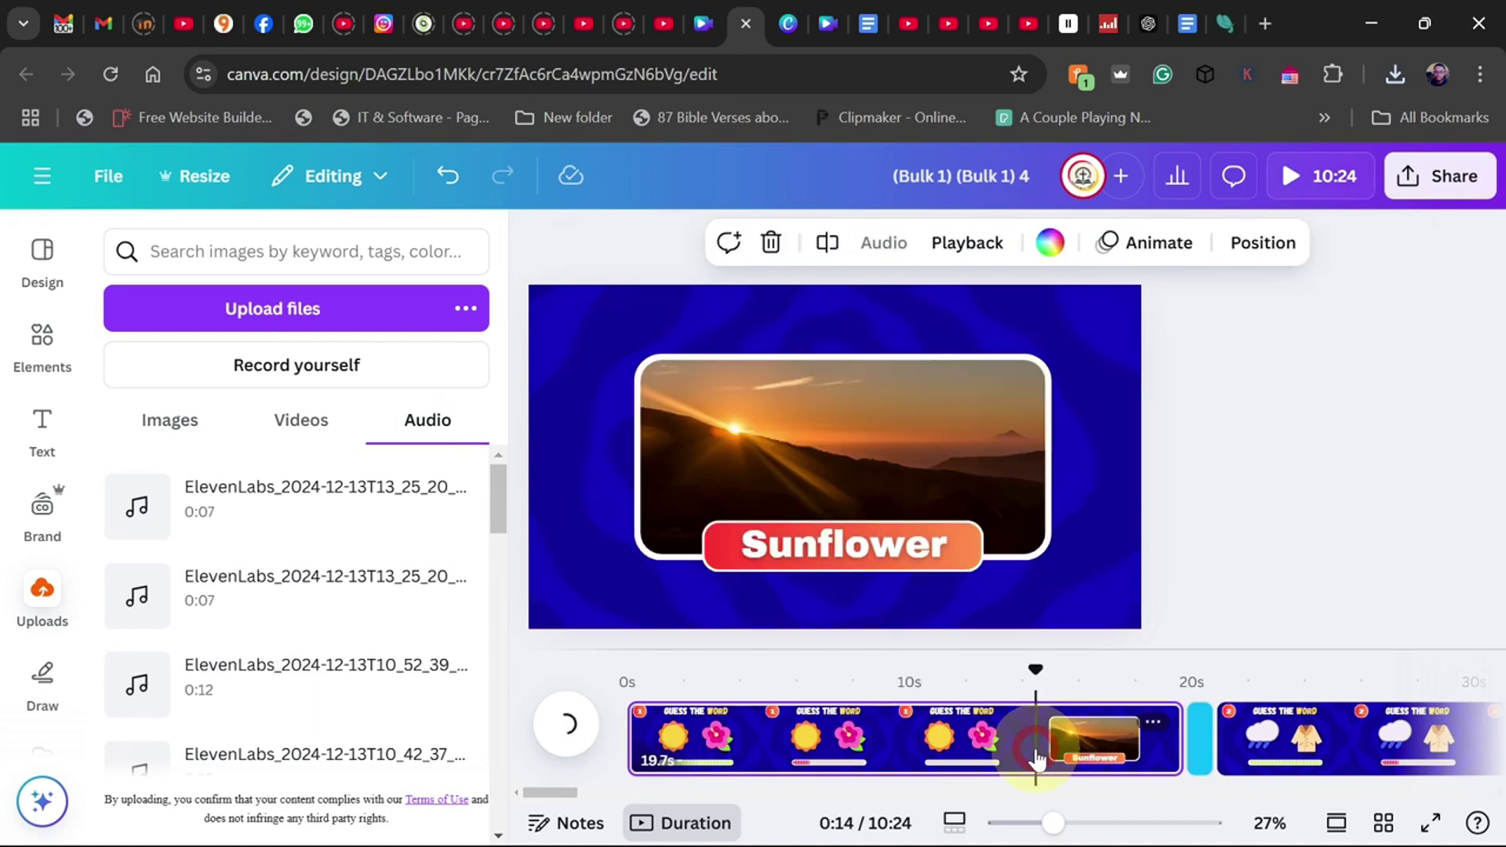
mouse_move(1007, 672)
left_mouse_down()
mouse_move(986, 673)
mouse_move(1008, 674)
left_mouse_up()
left_click(208, 491)
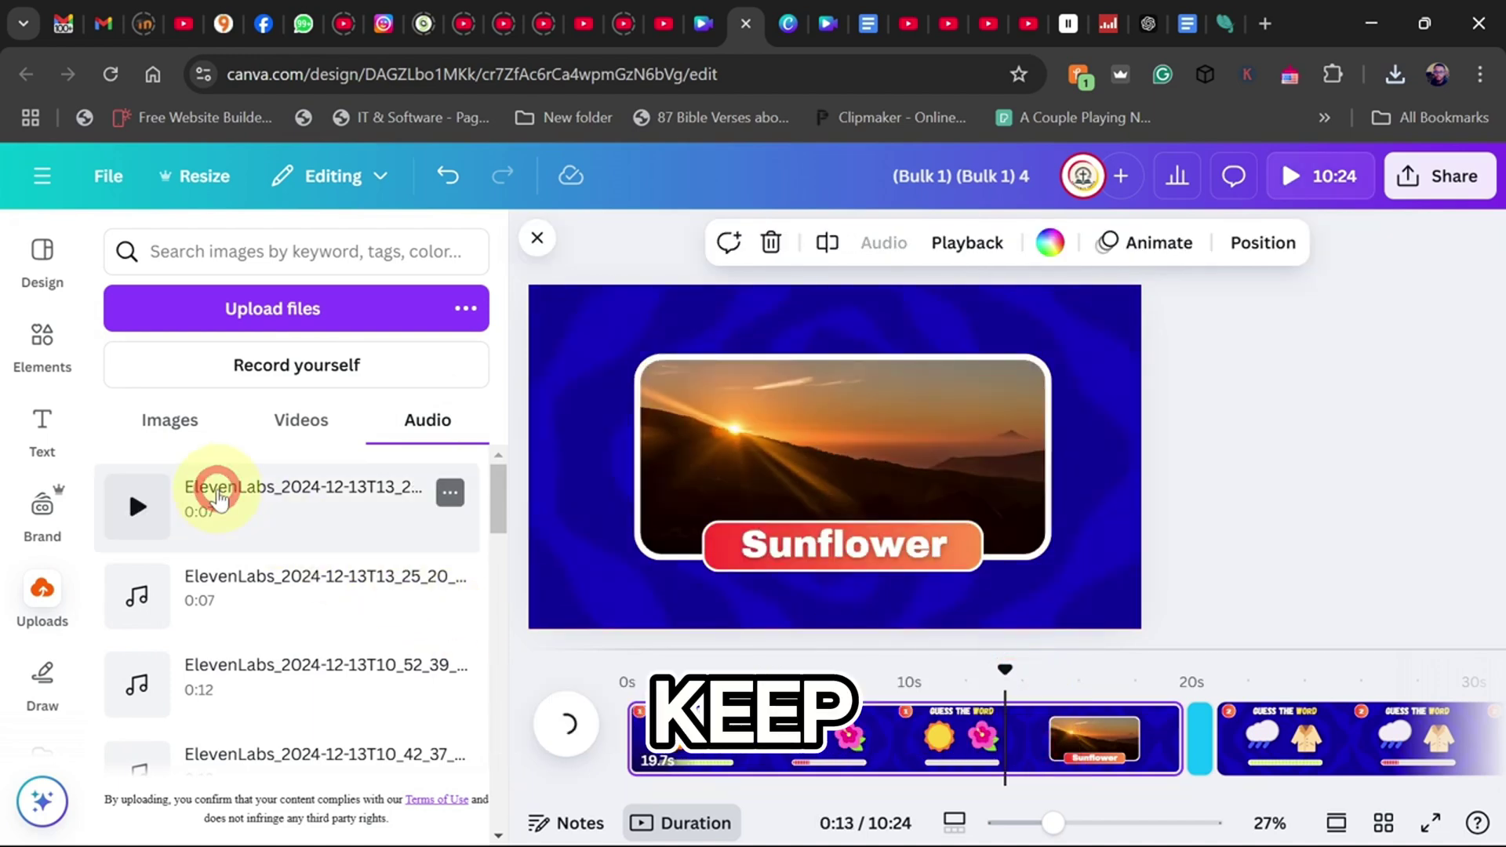
Raise the Sunflower voiceover volume to 291.
left_click(902, 243)
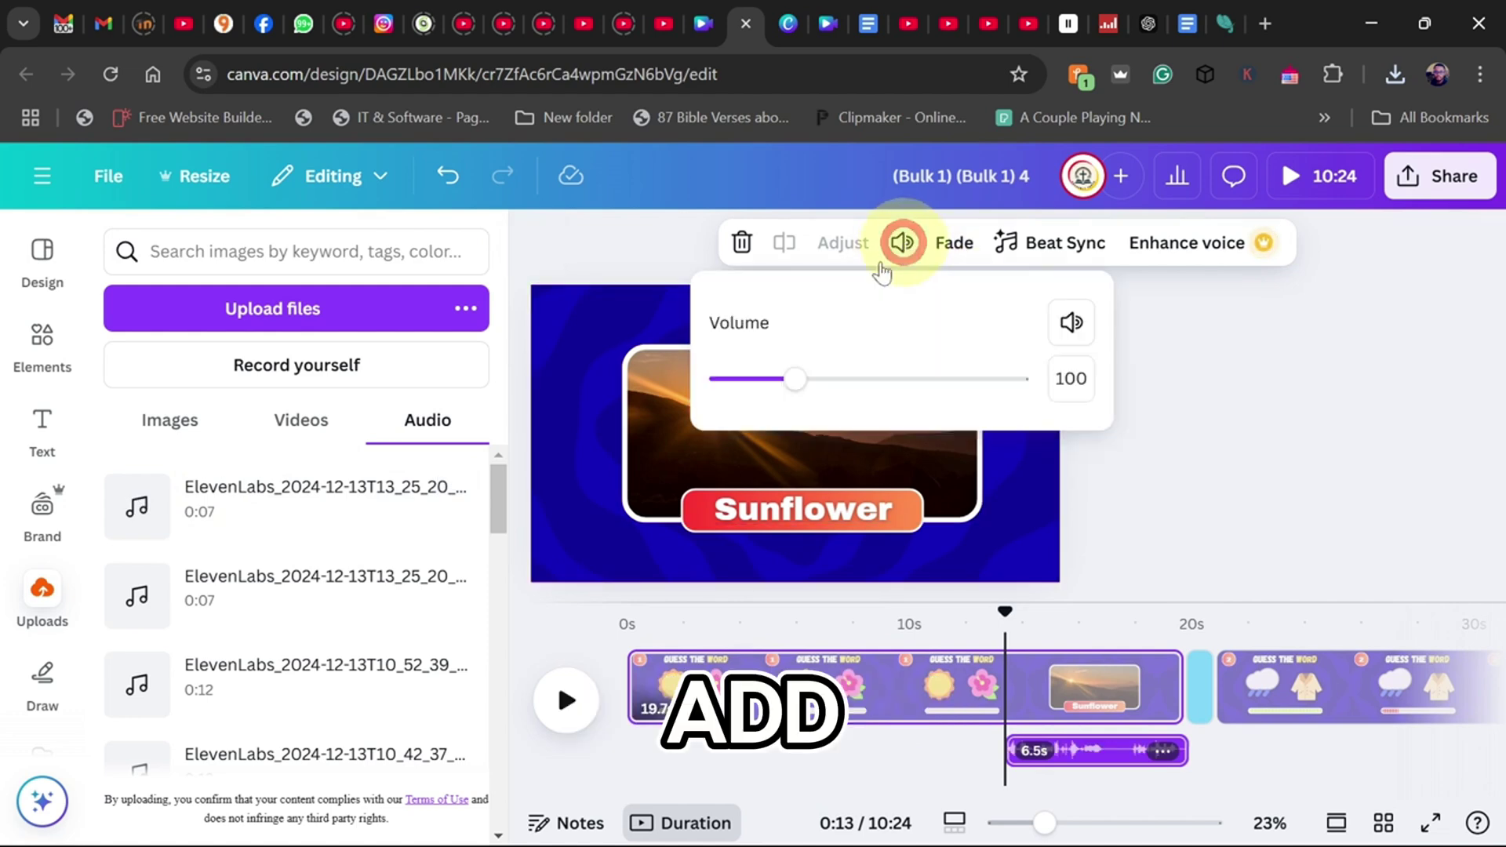
left_click_drag(803, 378, 938, 385)
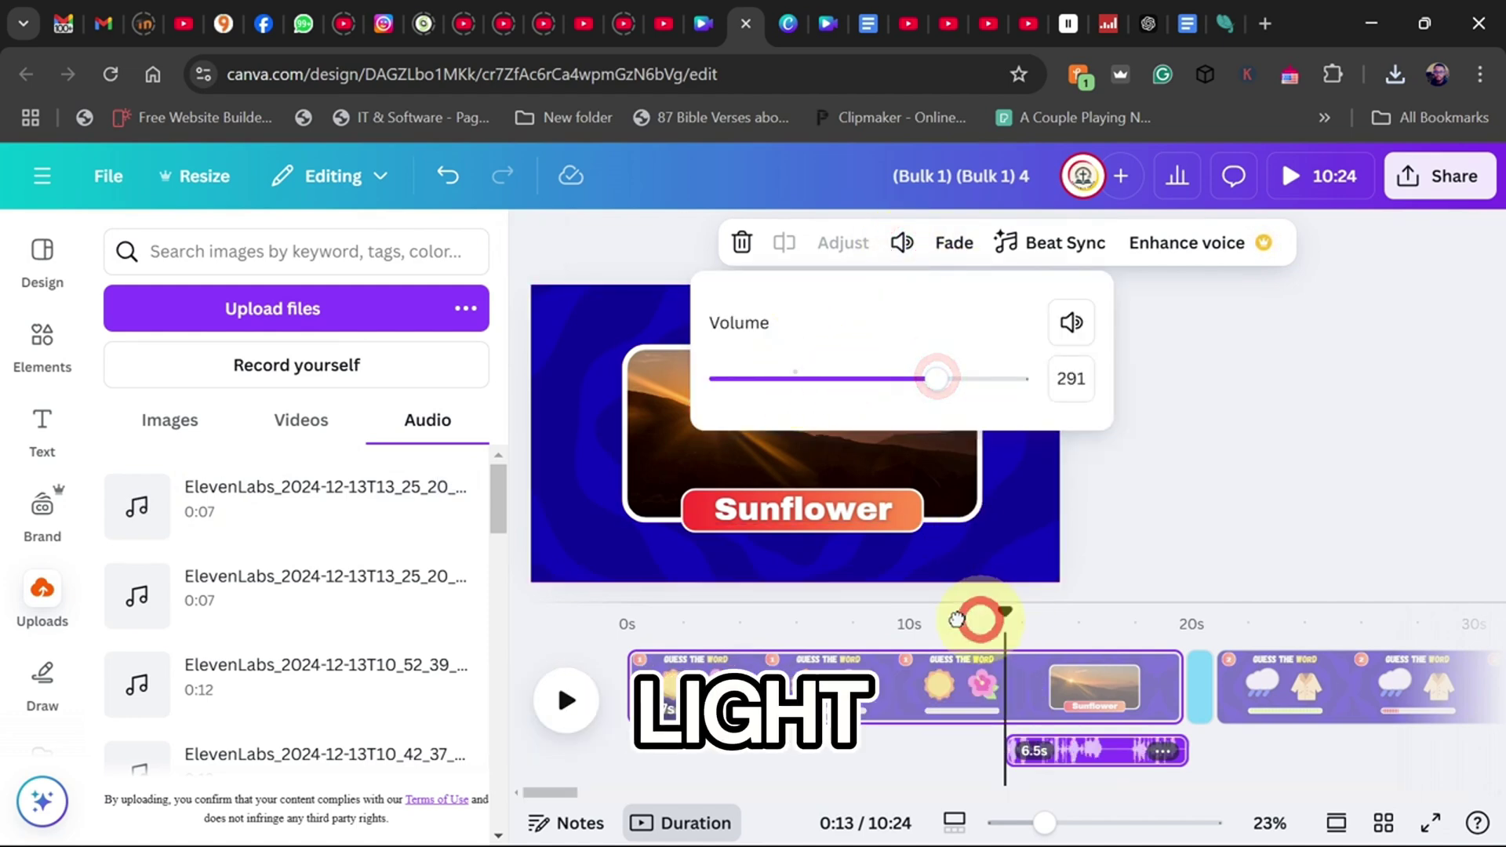
left_click_drag(975, 615, 903, 615)
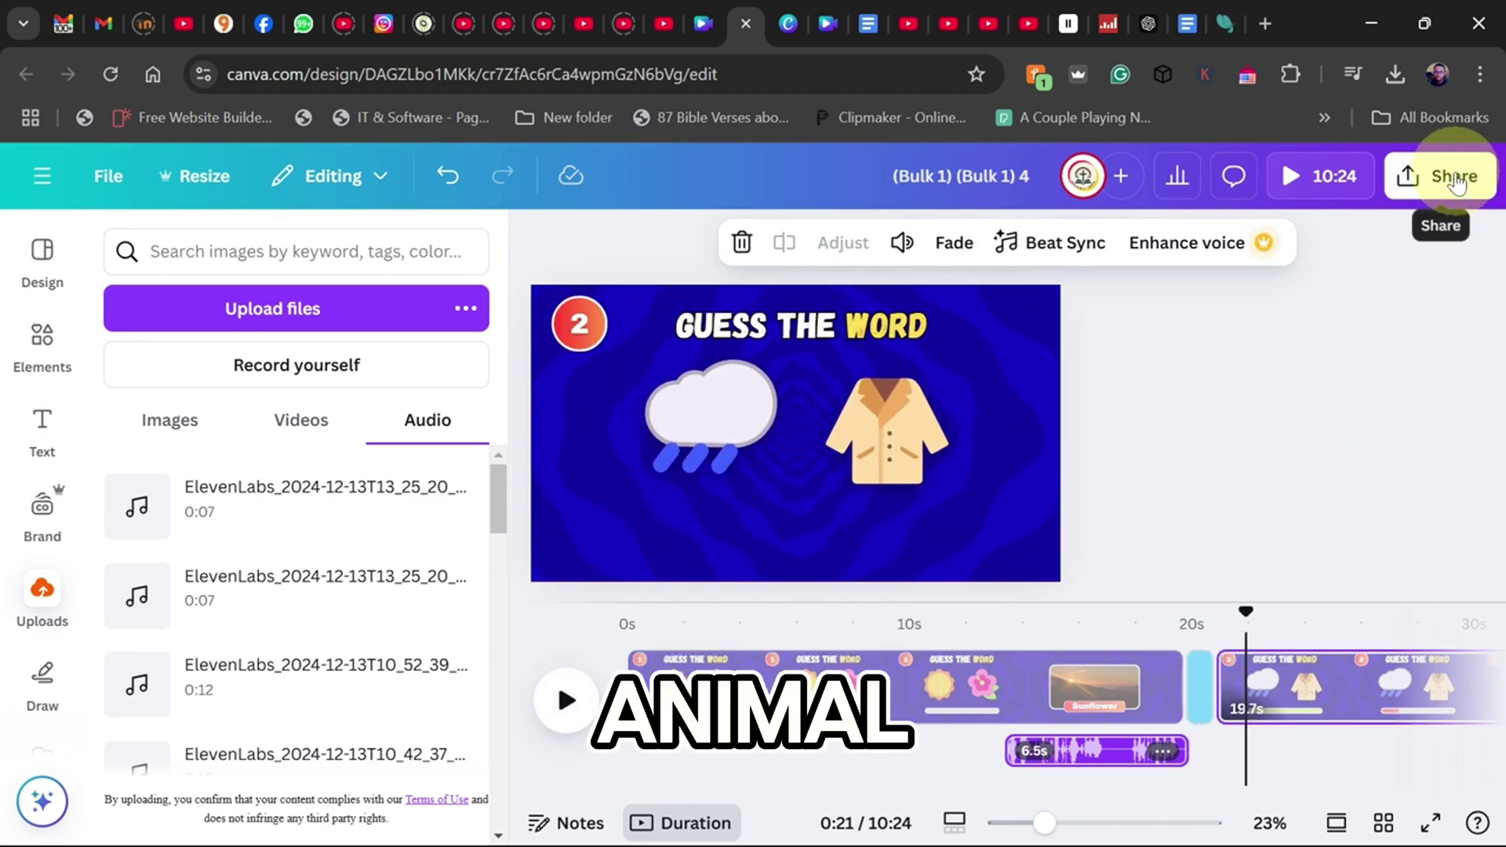
left_click(1441, 176)
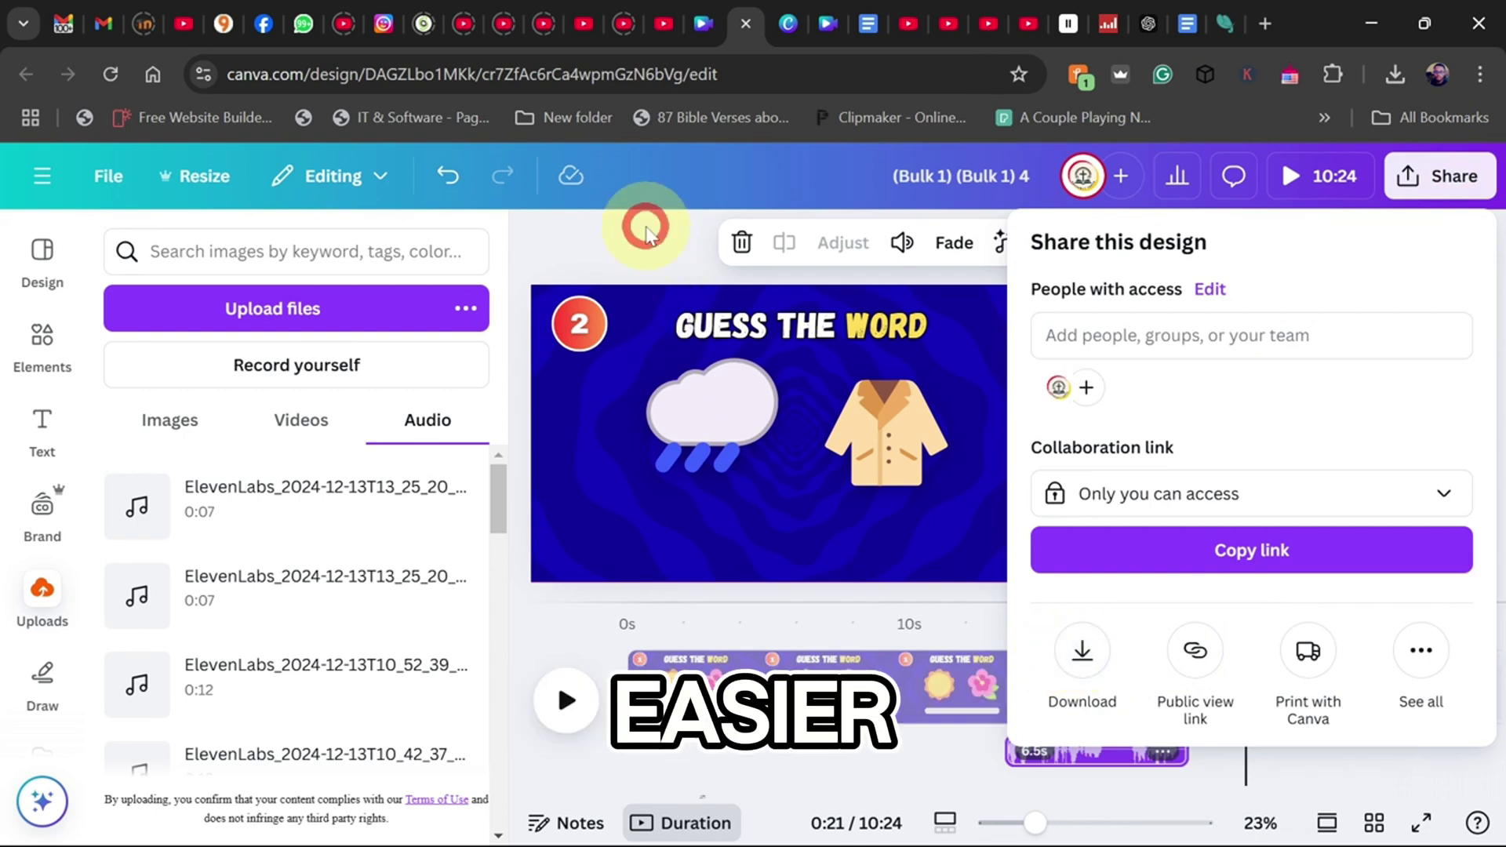
left_click(643, 233)
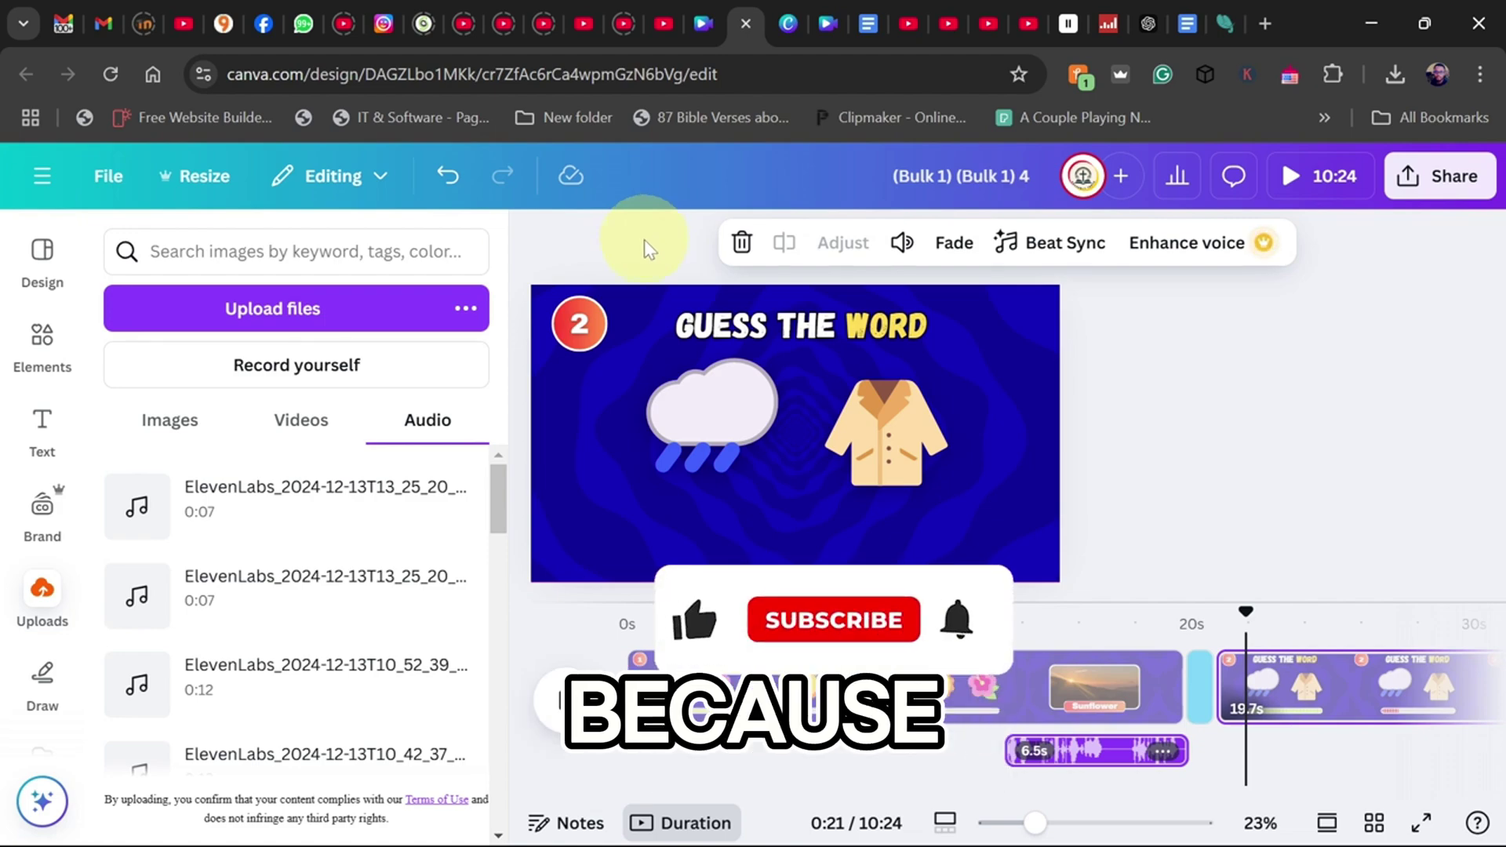
left_click(1188, 23)
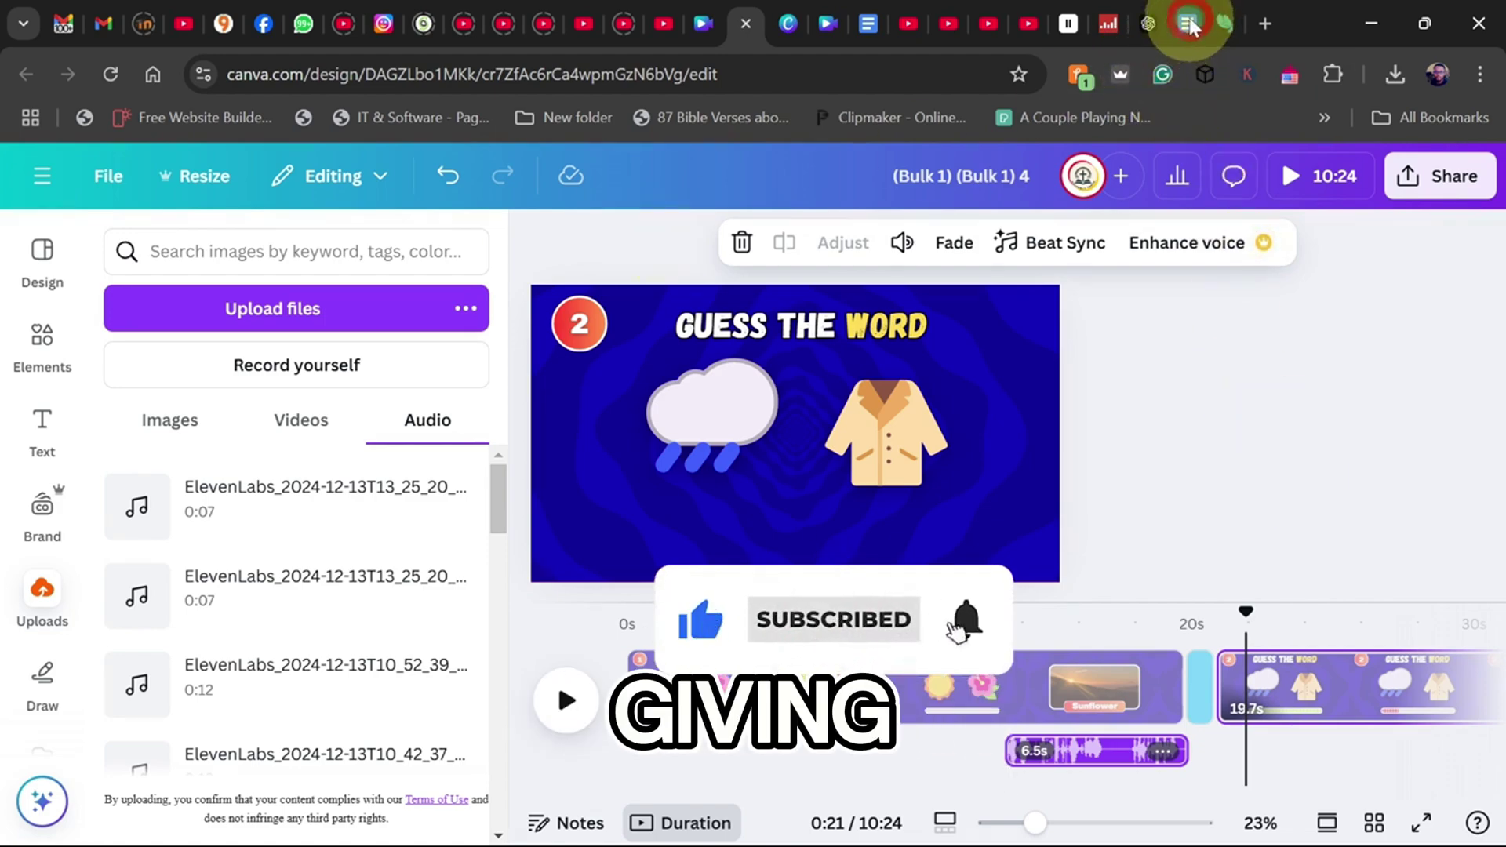
scroll(543, 542, "up", 20)
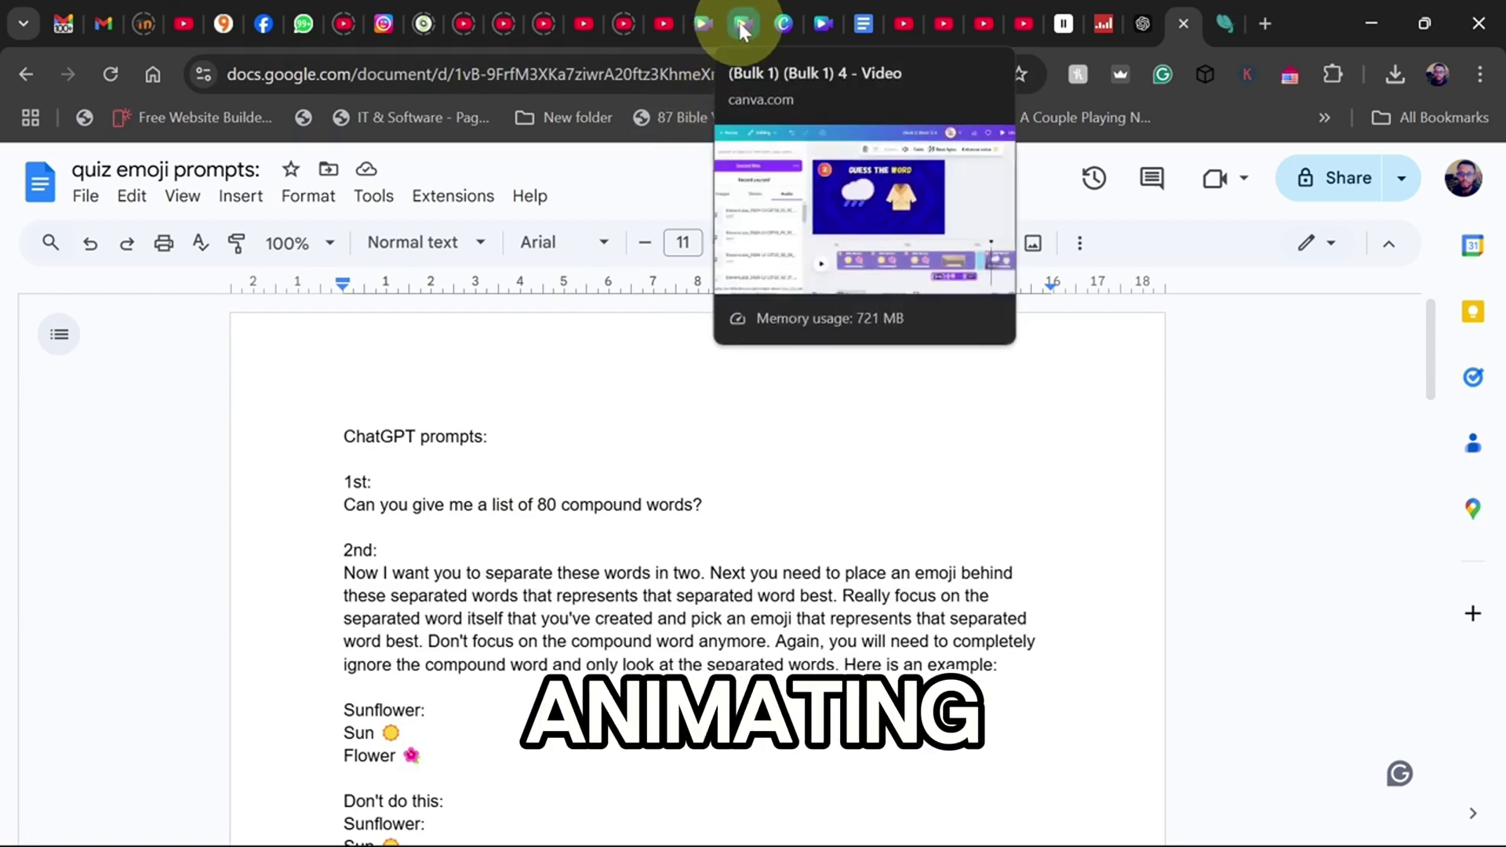
left_click(743, 24)
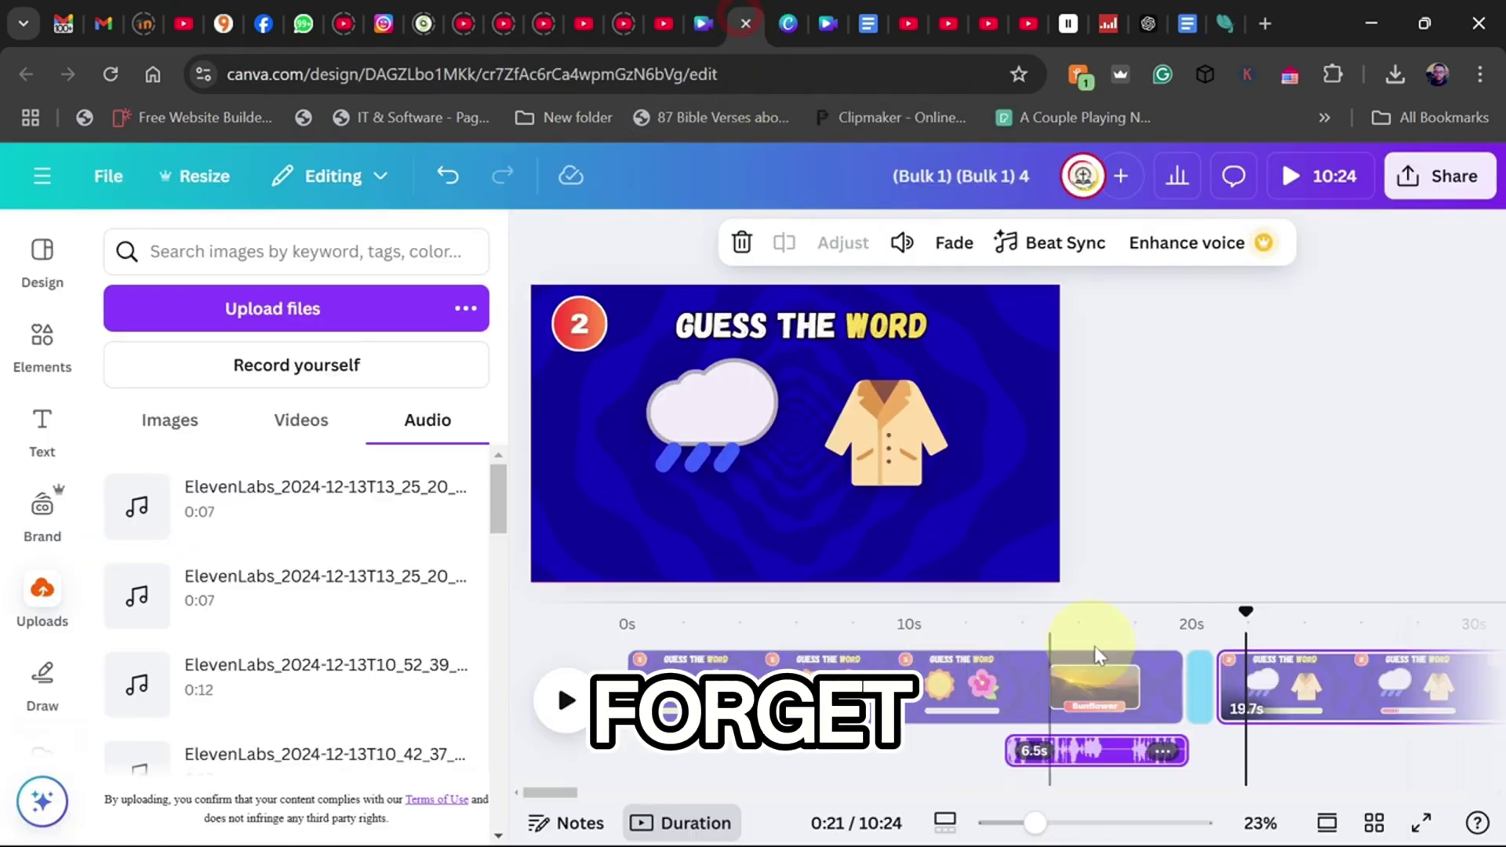